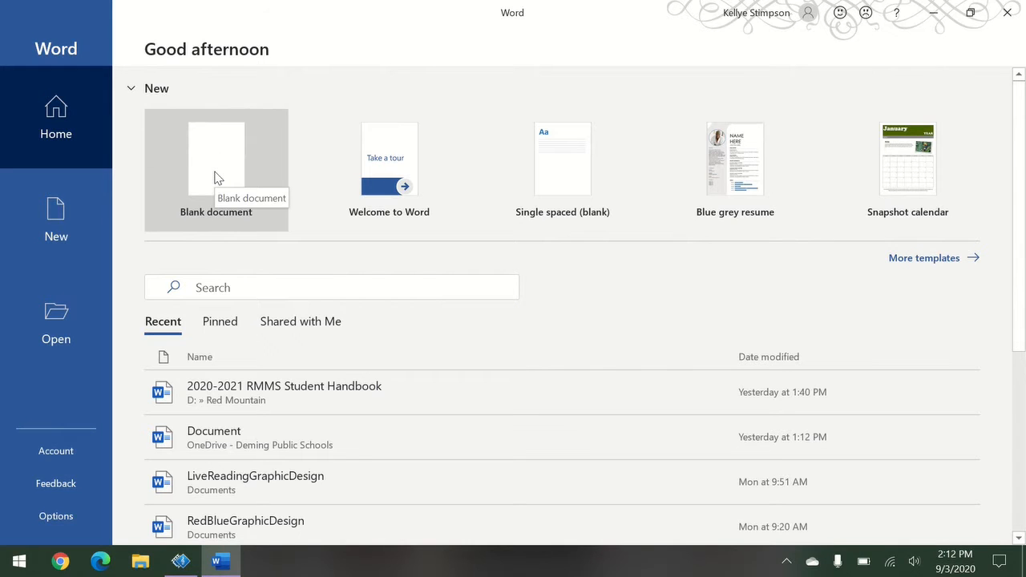
# Create a new document from the Blank document tile on the Word start screen.
pyautogui.click(214, 178)
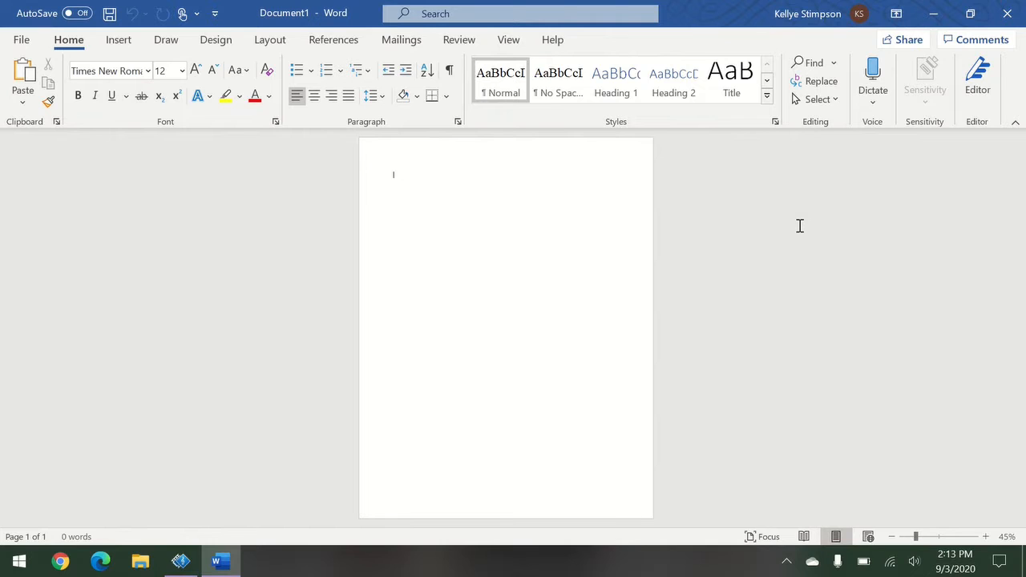
# Type 'The rain in Spain falls mainly on the plain. But, the snow in Russia can pile up and crush ya.'.
pyautogui.write('The rain in Spain falls mainly on the plain')
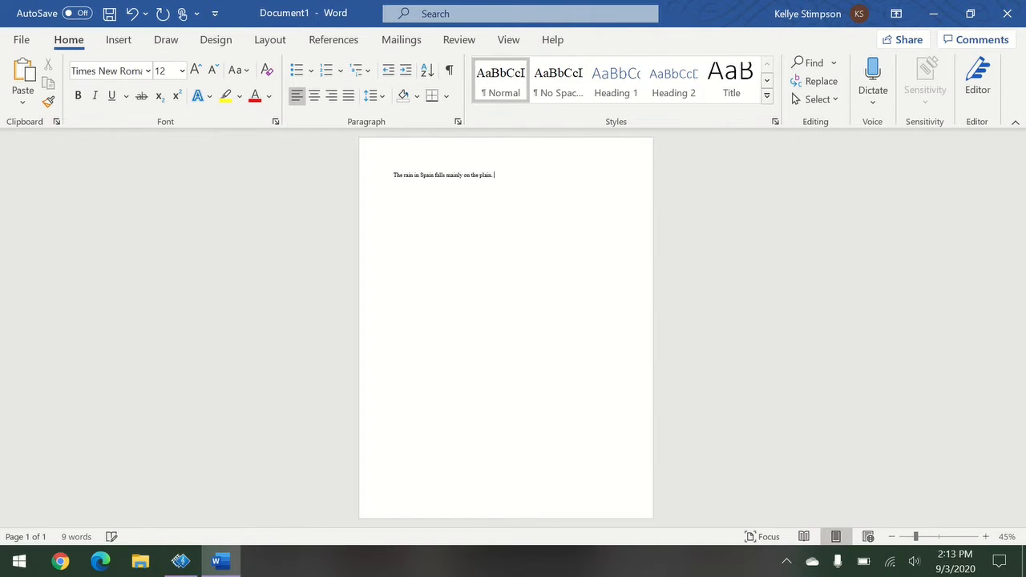
pyautogui.write('. But, thesnow in Russia can pile u')
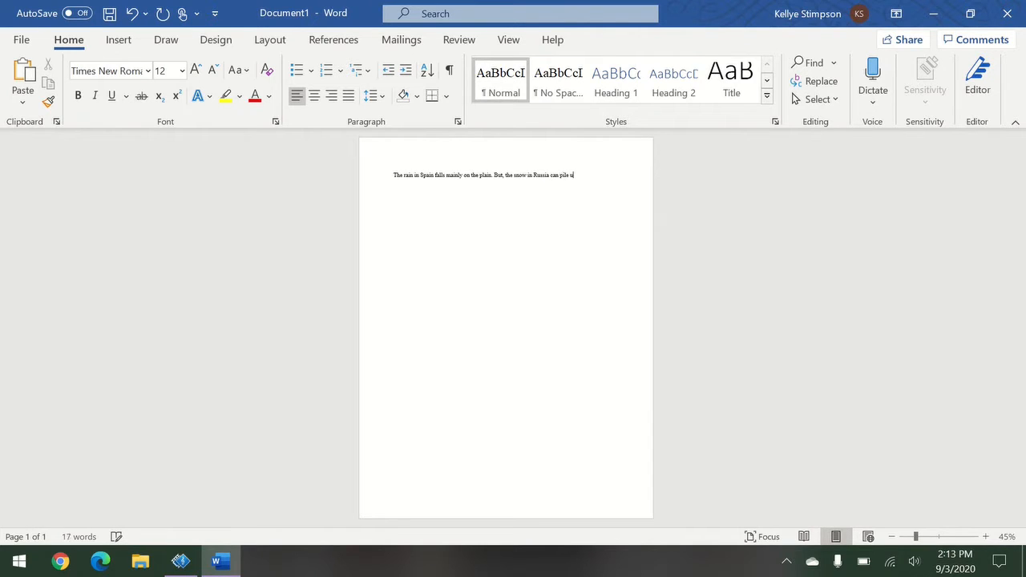
pyautogui.write('p and drush ya.')
pyautogui.click(509, 41)
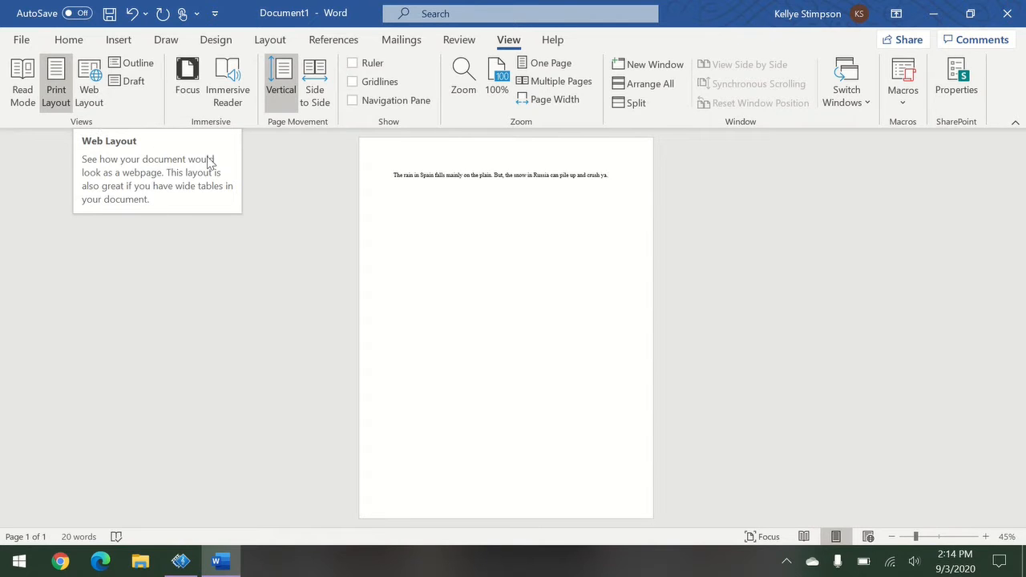
# Turn on the Ruler, leaving Gridlines and the Navigation Pane switched off after trying them.
pyautogui.click(372, 64)
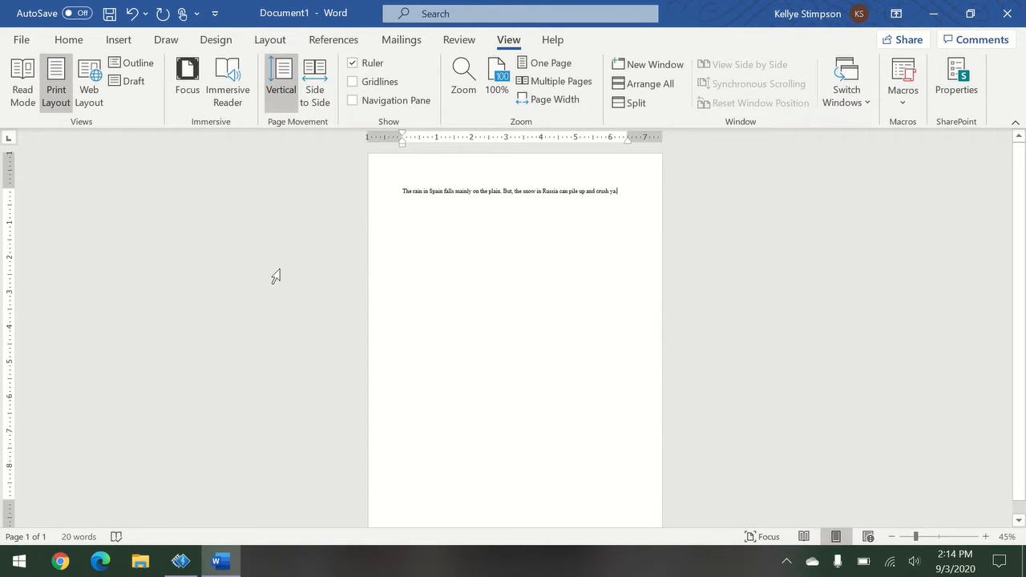
pyautogui.click(381, 84)
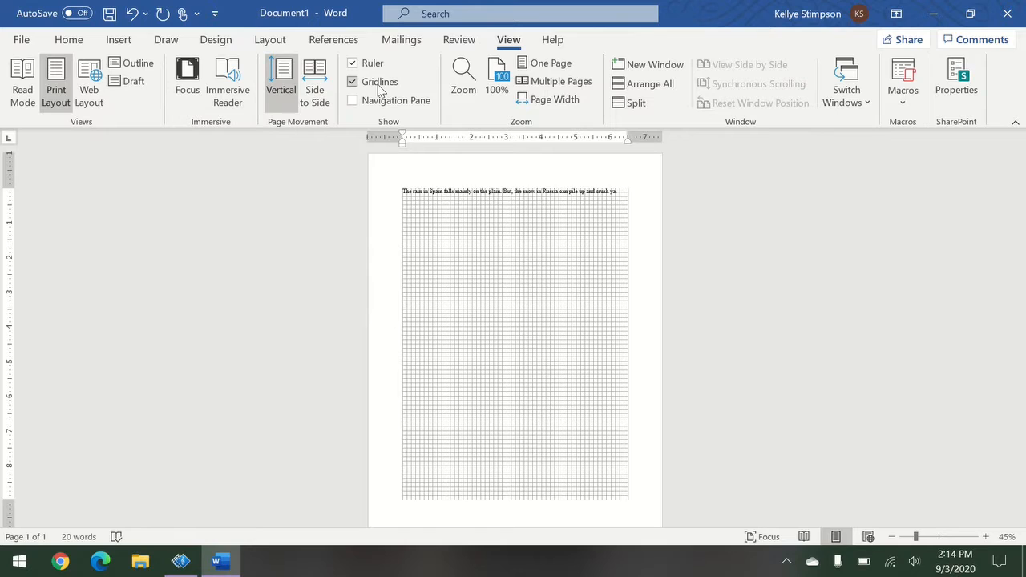
pyautogui.click(381, 84)
pyautogui.click(382, 101)
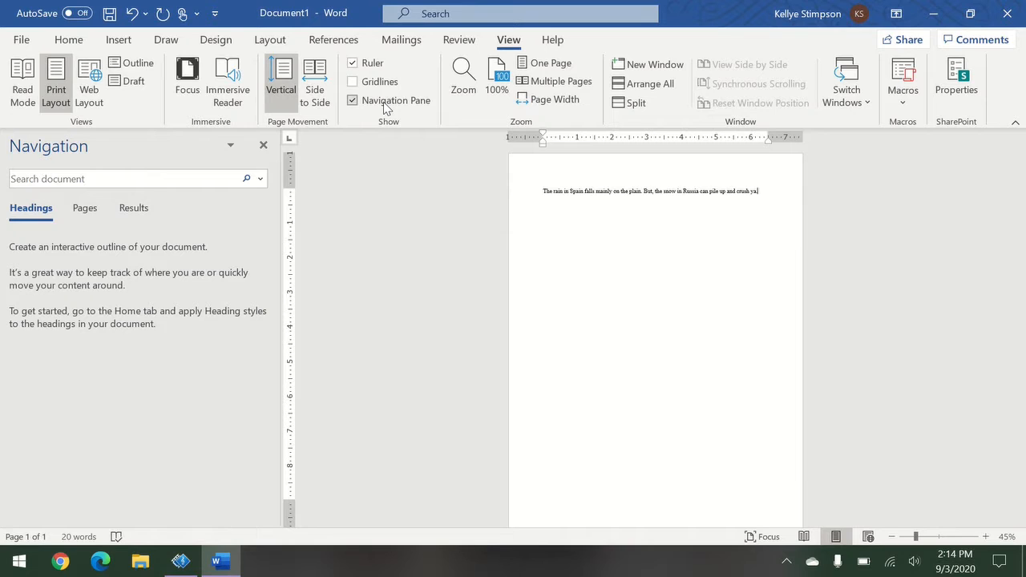
pyautogui.click(385, 106)
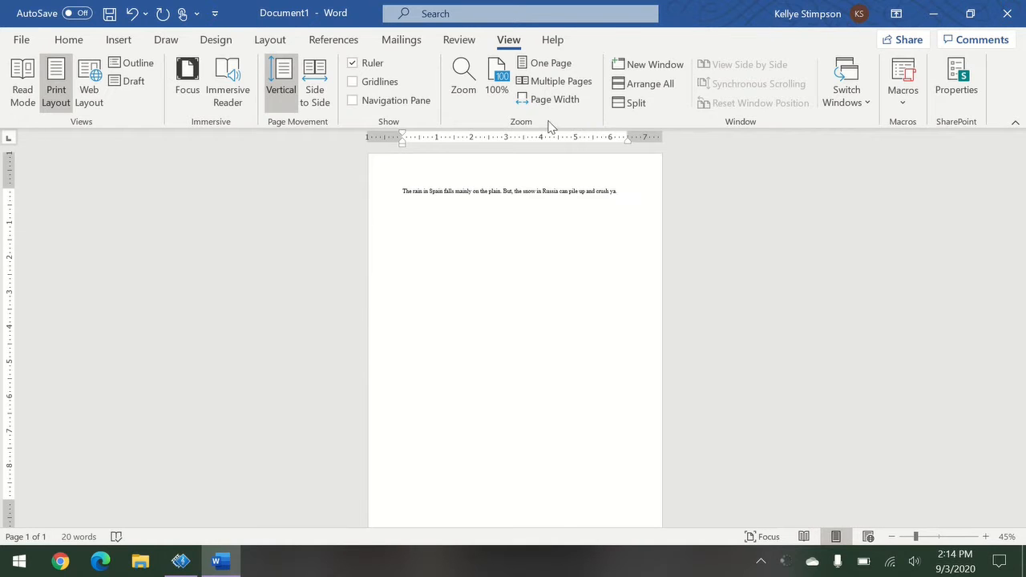
# Try the Zoom, One Page, Multiple Pages and Page Width views, ending at 100%.
pyautogui.click(464, 87)
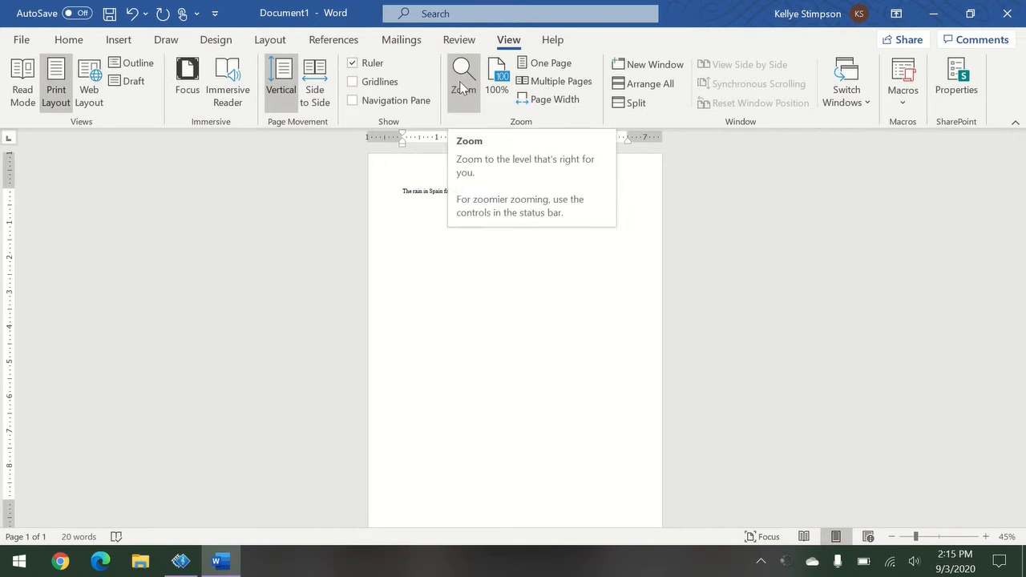
pyautogui.click(498, 82)
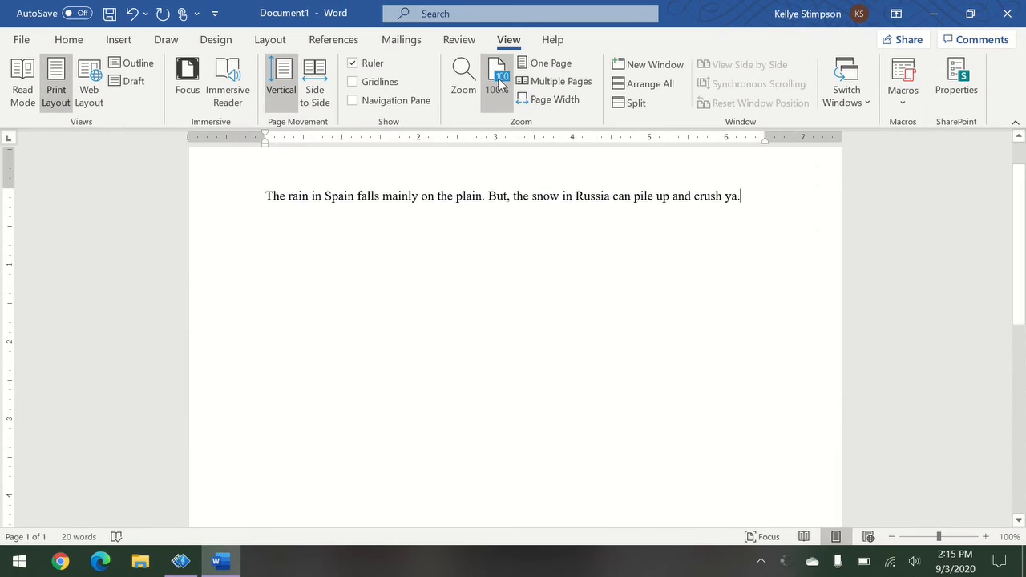
pyautogui.click(548, 63)
pyautogui.click(583, 83)
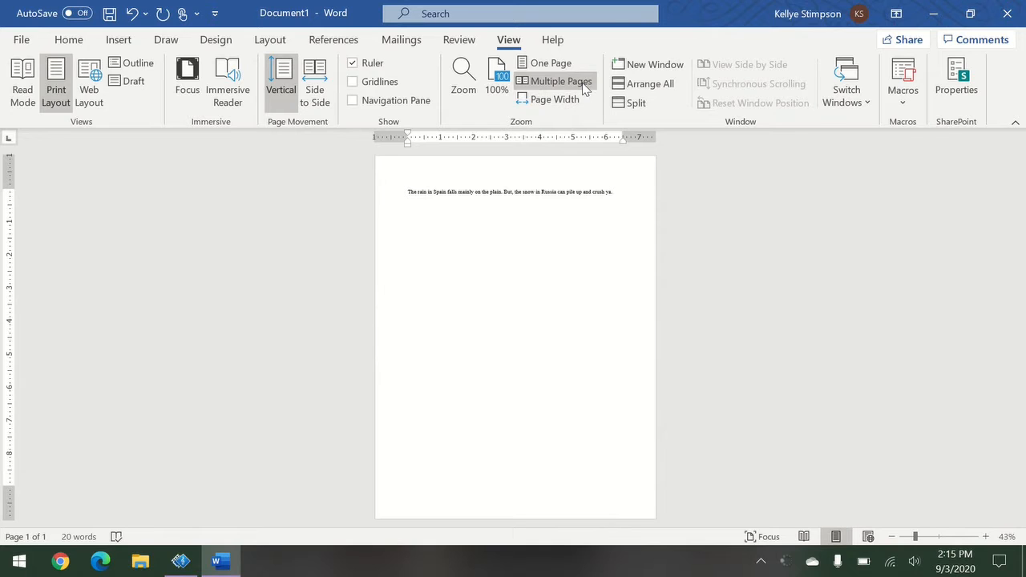
pyautogui.click(547, 107)
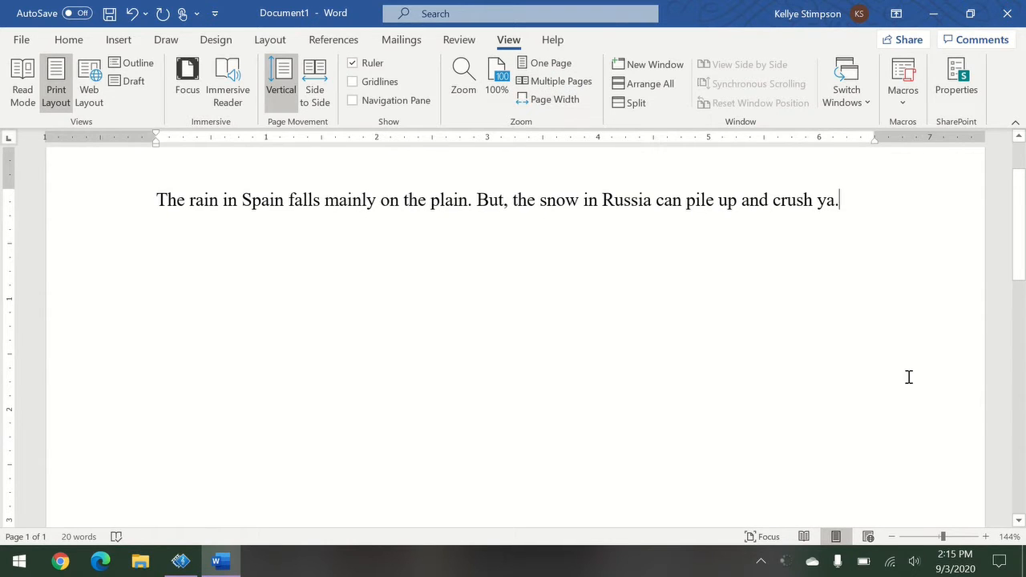
pyautogui.click(496, 81)
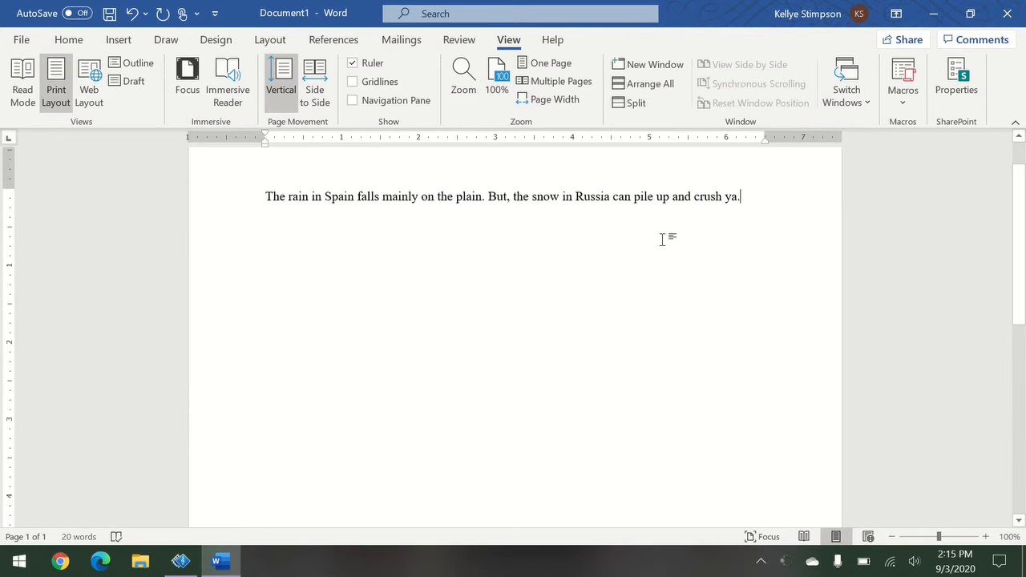
pyautogui.scroll(1, 874, 436)
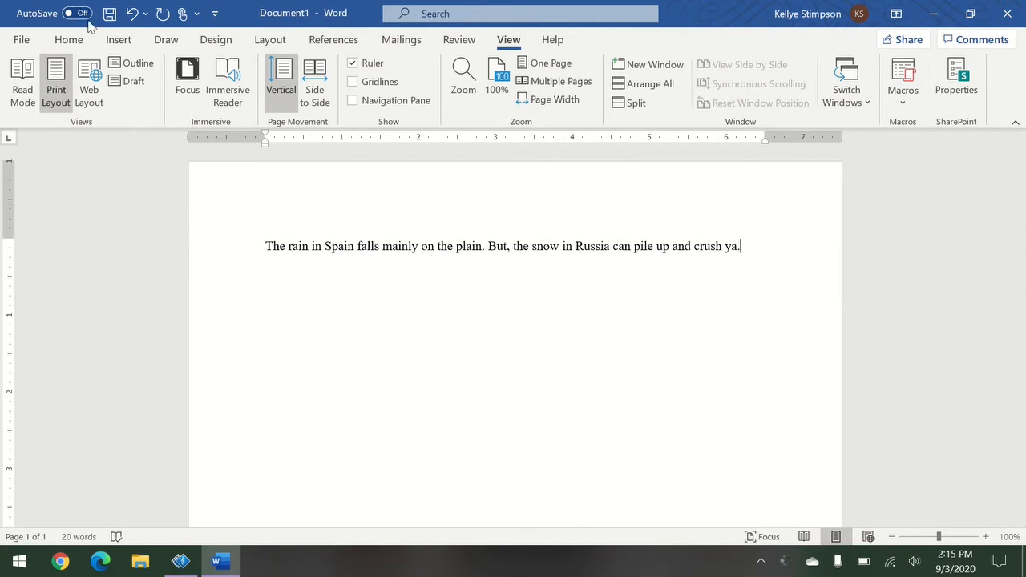
pyautogui.click(74, 42)
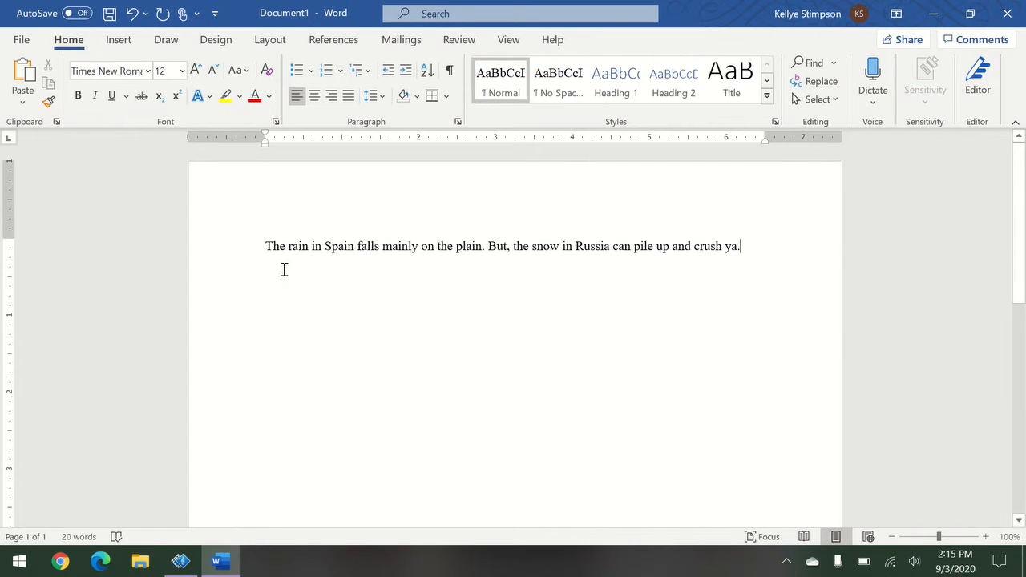
# Select Spain and Russia together and bring up the Font name list.
pyautogui.moveTo(325, 242); pyautogui.dragTo(355, 244)
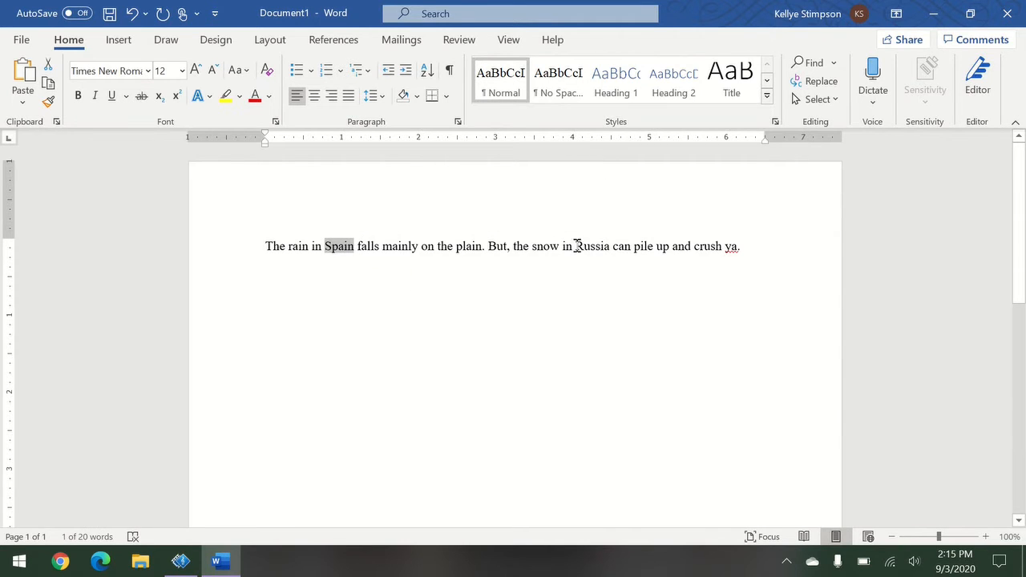
pyautogui.moveTo(576, 247); pyautogui.dragTo(615, 242)
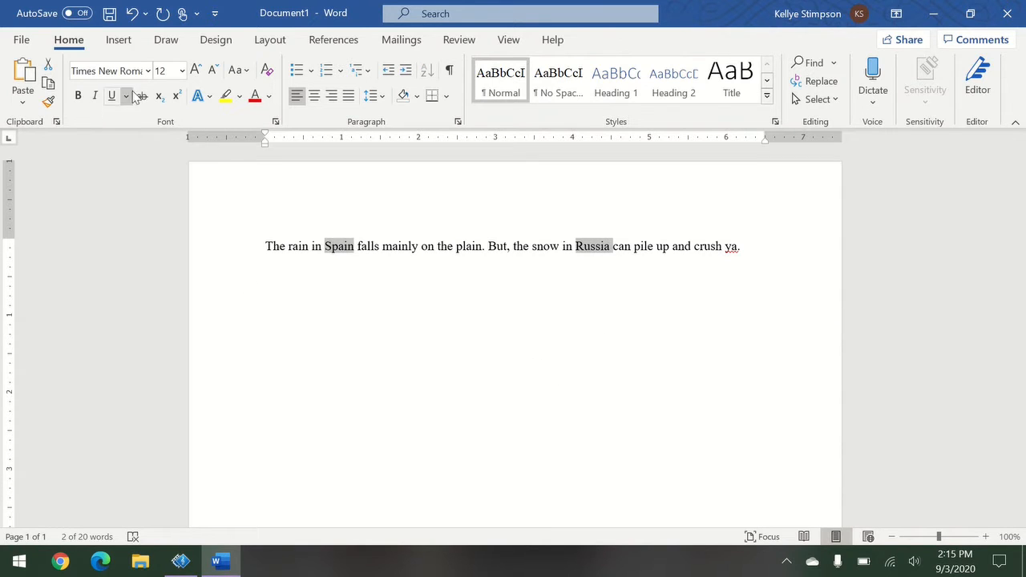
pyautogui.click(148, 74)
pyautogui.click(147, 72)
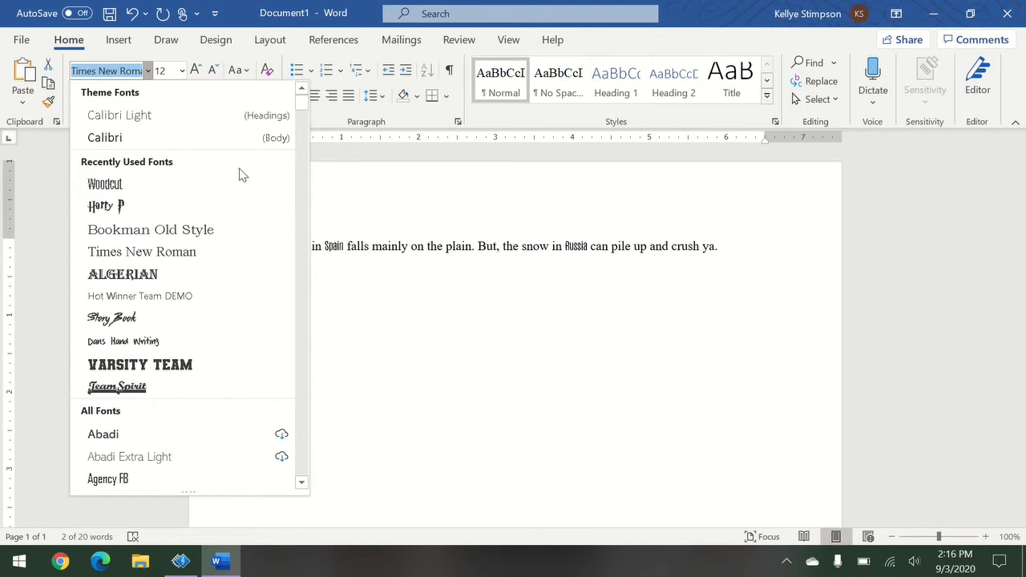
# Change Spain and Russia to the Blackadder ITC font.
pyautogui.scroll(-12, 232, 201)
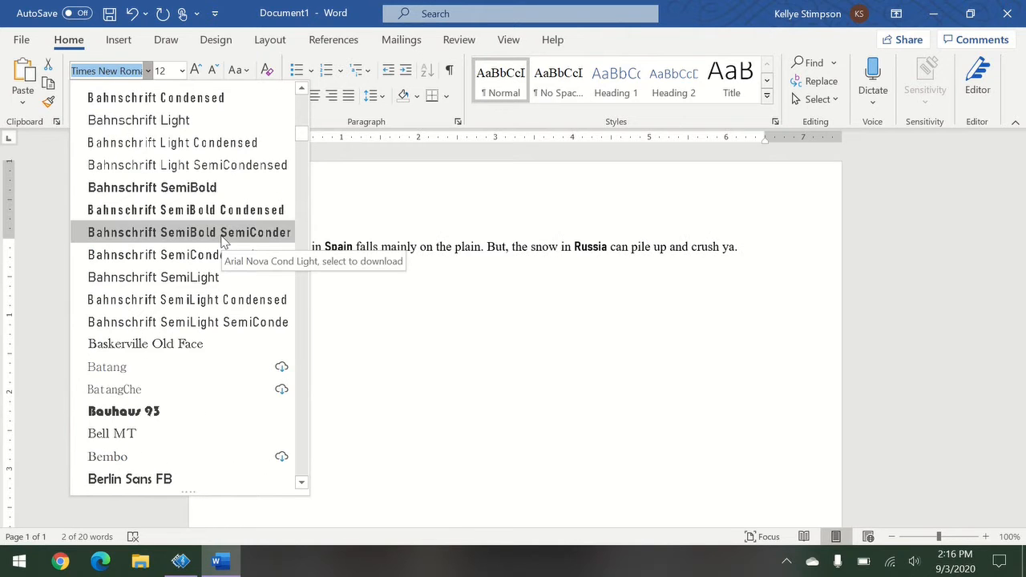
pyautogui.scroll(-5, 224, 238)
pyautogui.scroll(-3, 224, 235)
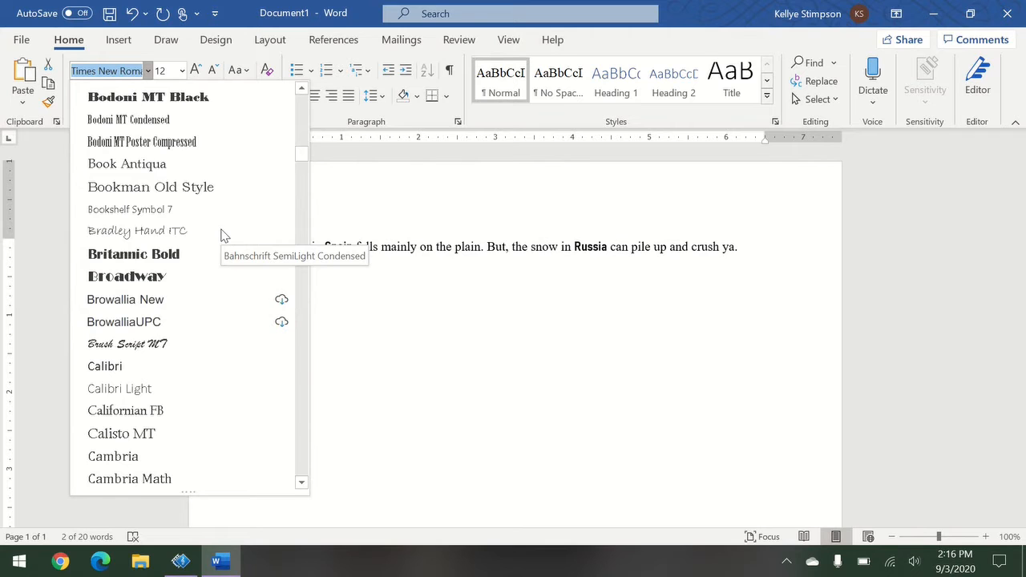
pyautogui.scroll(2, 223, 235)
pyautogui.press('Escape')
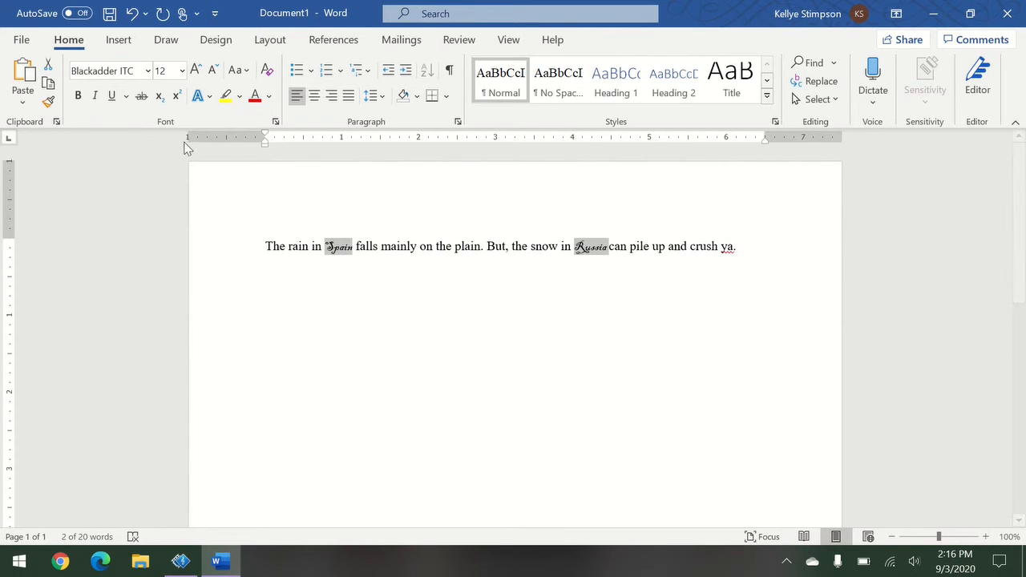
# Adjust the size of Spain and Russia with Grow/Shrink Font, settling on 48 pt.
pyautogui.click(198, 73)
pyautogui.click(198, 73)
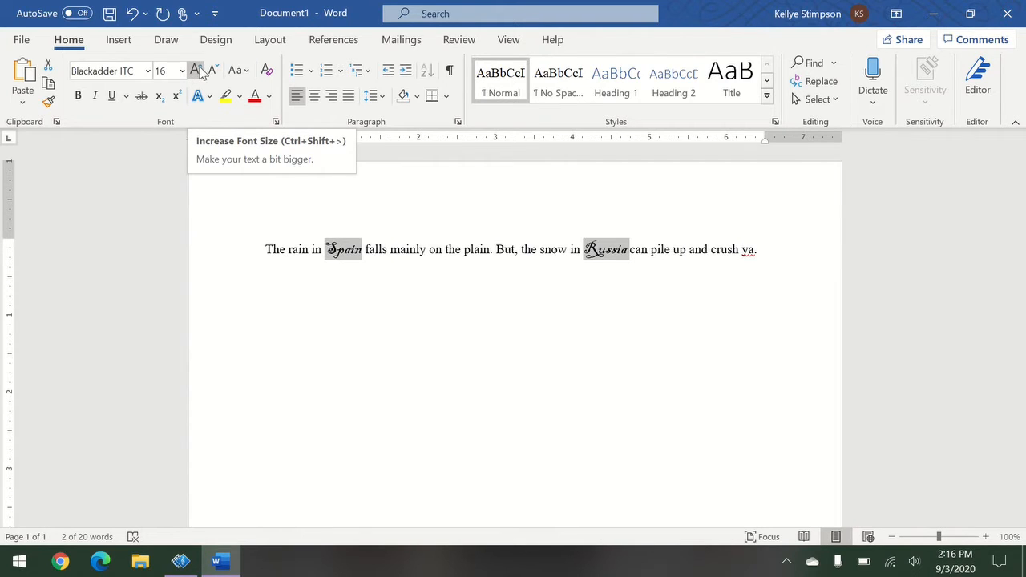
pyautogui.click(196, 71)
pyautogui.click(196, 71)
pyautogui.click(196, 71)
pyautogui.click(196, 71)
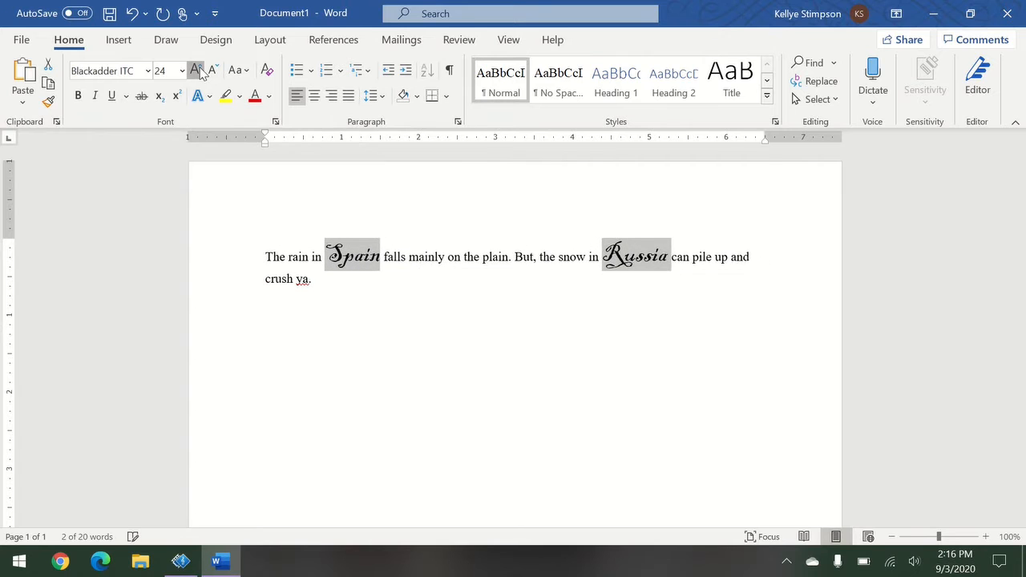
pyautogui.click(195, 70)
pyautogui.click(214, 70)
pyautogui.click(214, 70)
pyautogui.click(214, 70)
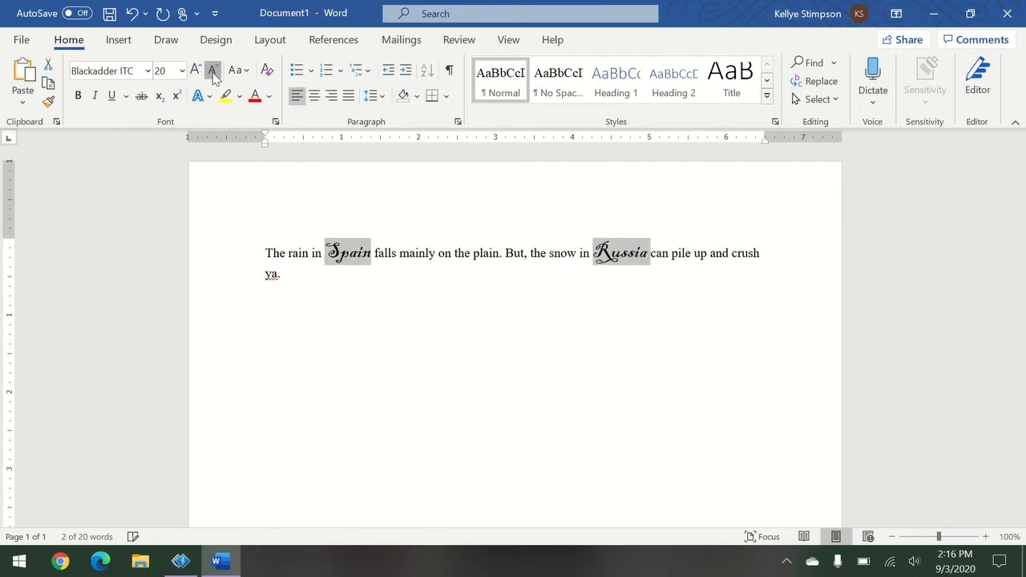
pyautogui.click(213, 70)
pyautogui.click(213, 71)
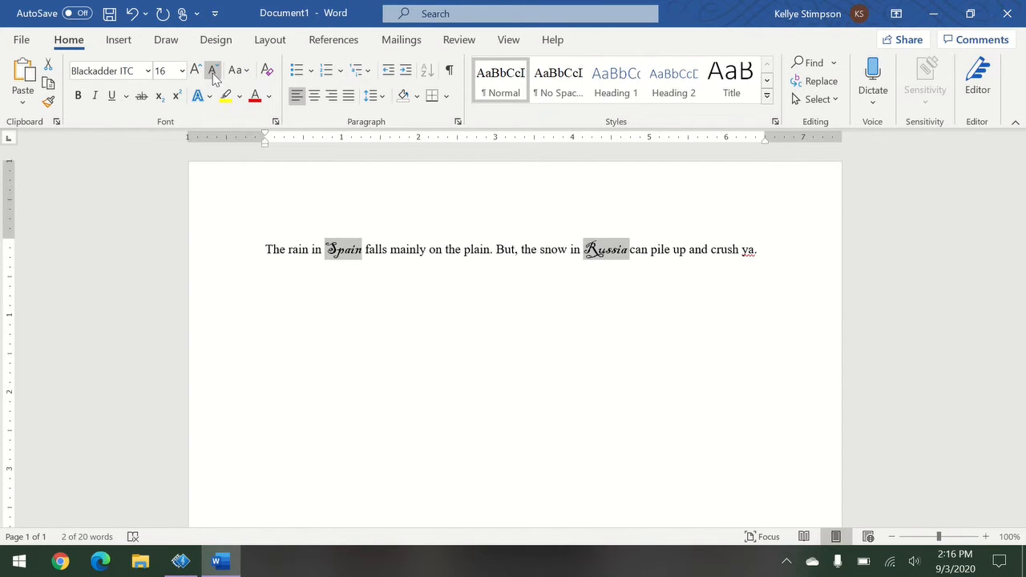
pyautogui.click(182, 71)
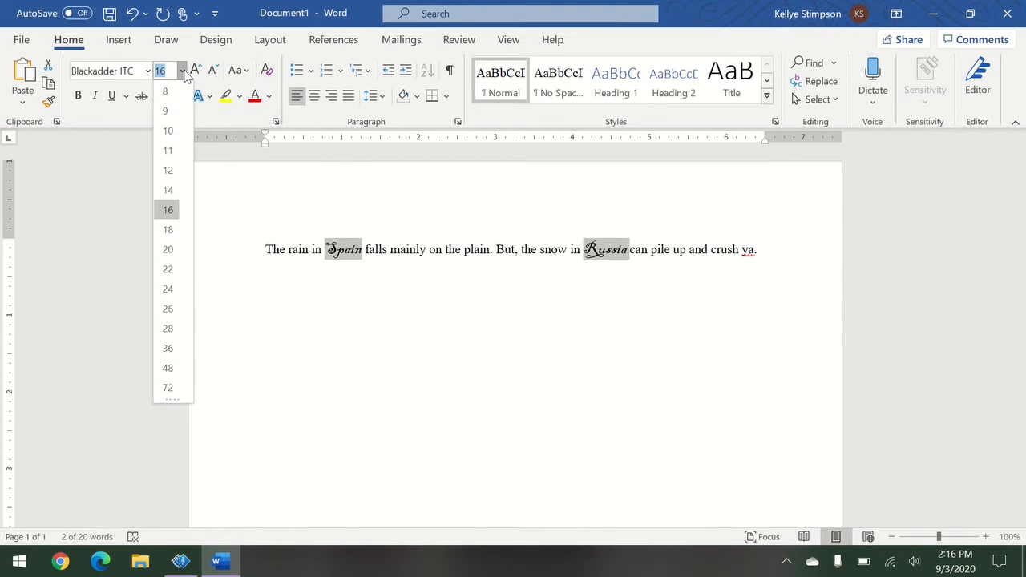
pyautogui.click(168, 368)
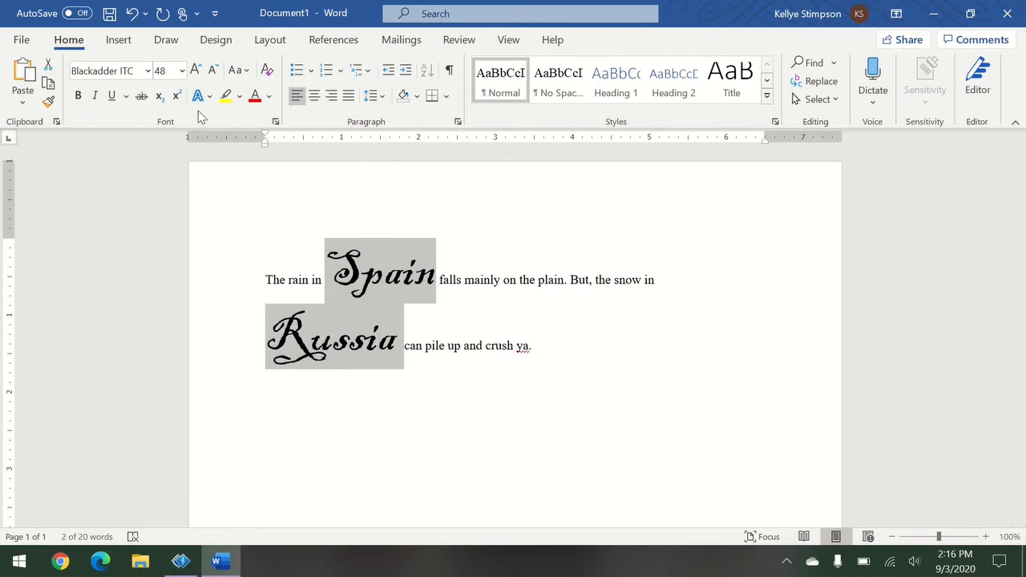
# Color Spain and Russia a custom green (RGB 41, 177, 122), then deselect them.
pyautogui.click(268, 96)
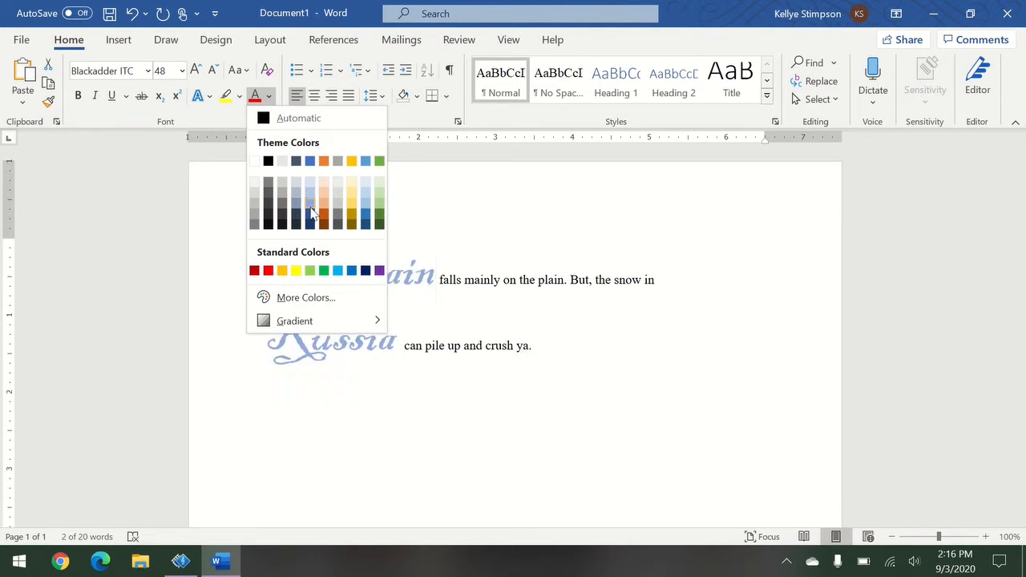
pyautogui.click(349, 296)
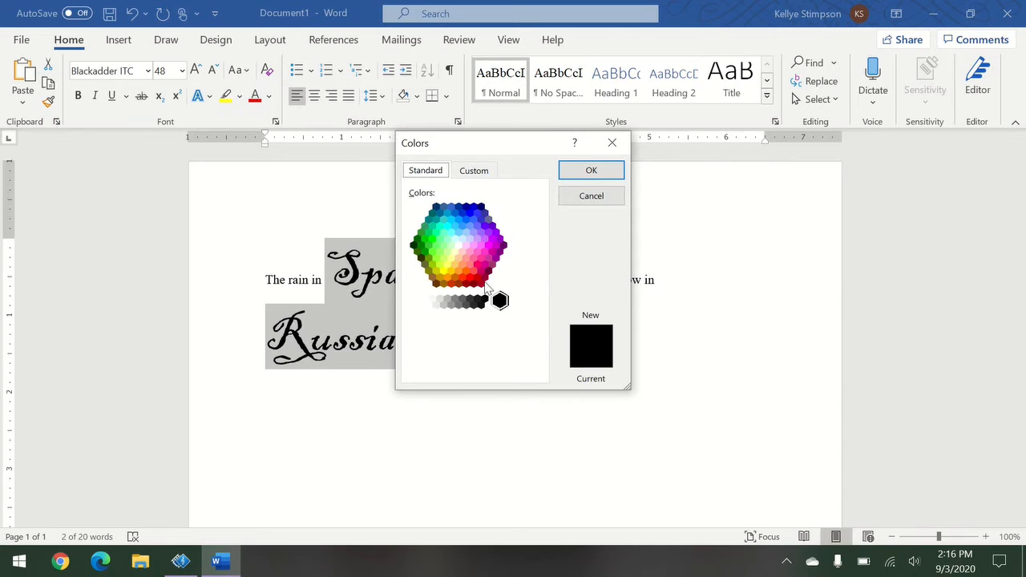
pyautogui.click(466, 169)
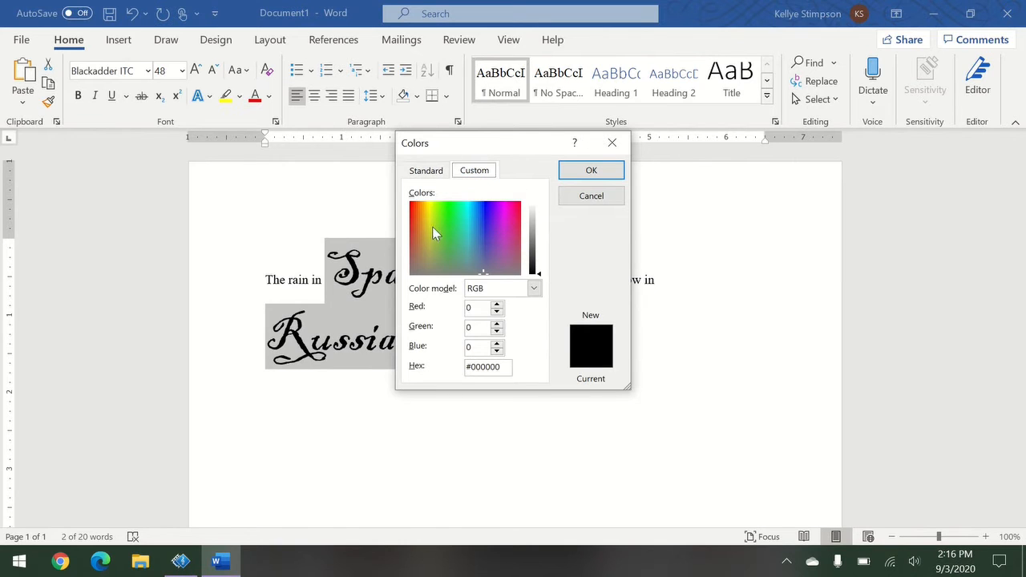
pyautogui.click(464, 218)
pyautogui.click(457, 229)
pyautogui.moveTo(539, 275); pyautogui.dragTo(539, 245)
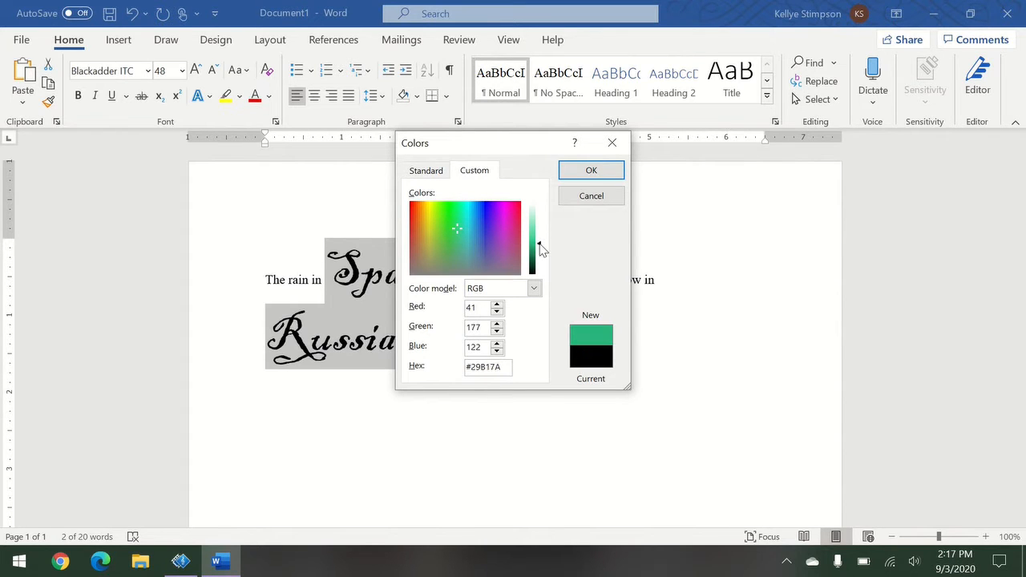
pyautogui.click(617, 171)
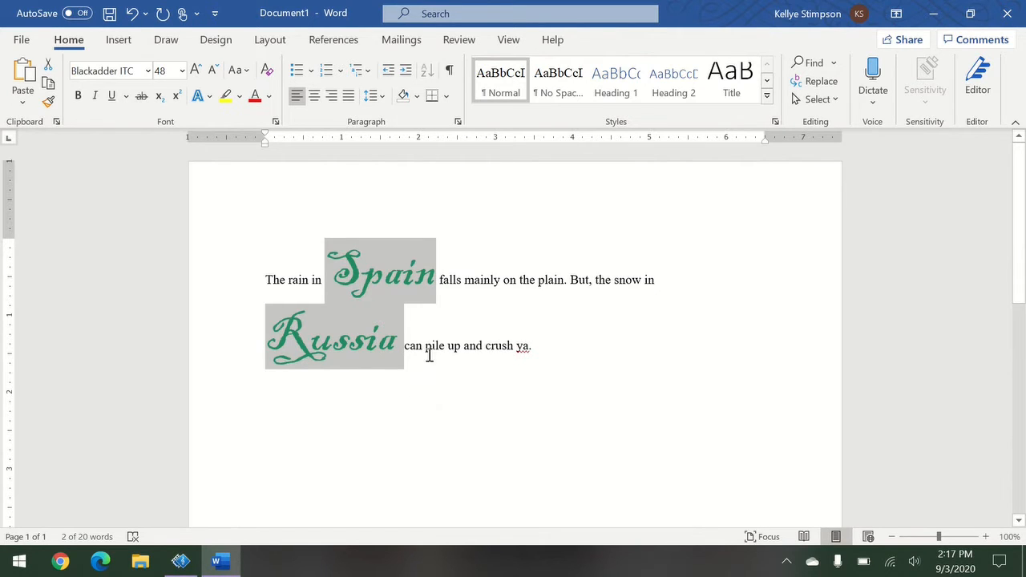
pyautogui.click(475, 345)
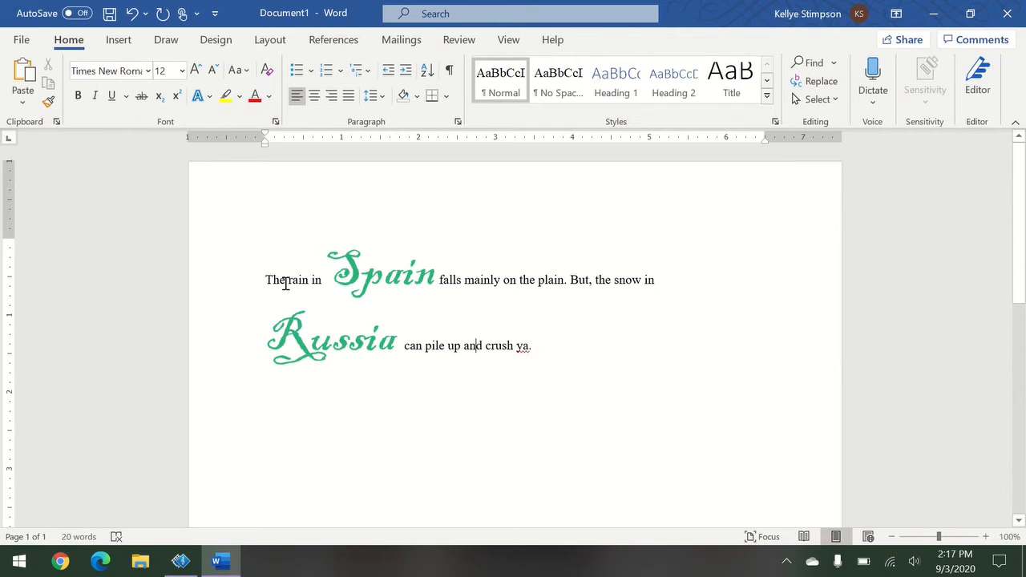
# Select rain, mainly and plain together and change them to Bookman Old Style, 22 pt.
pyautogui.moveTo(290, 283); pyautogui.dragTo(308, 282)
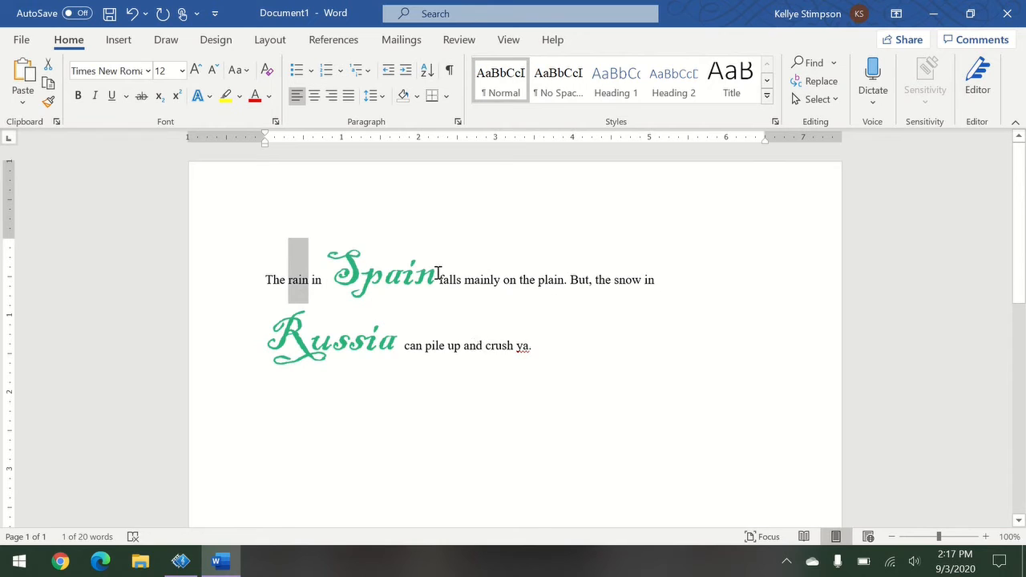
pyautogui.keyDown('ctrl'); pyautogui.moveTo(465, 284); pyautogui.dragTo(564, 282); pyautogui.keyUp('ctrl')
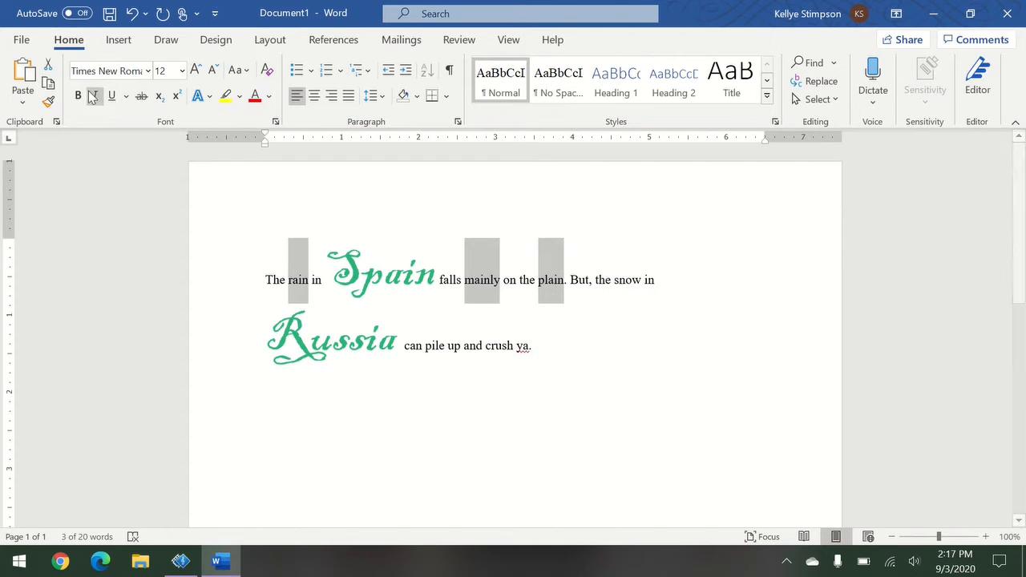
pyautogui.click(147, 71)
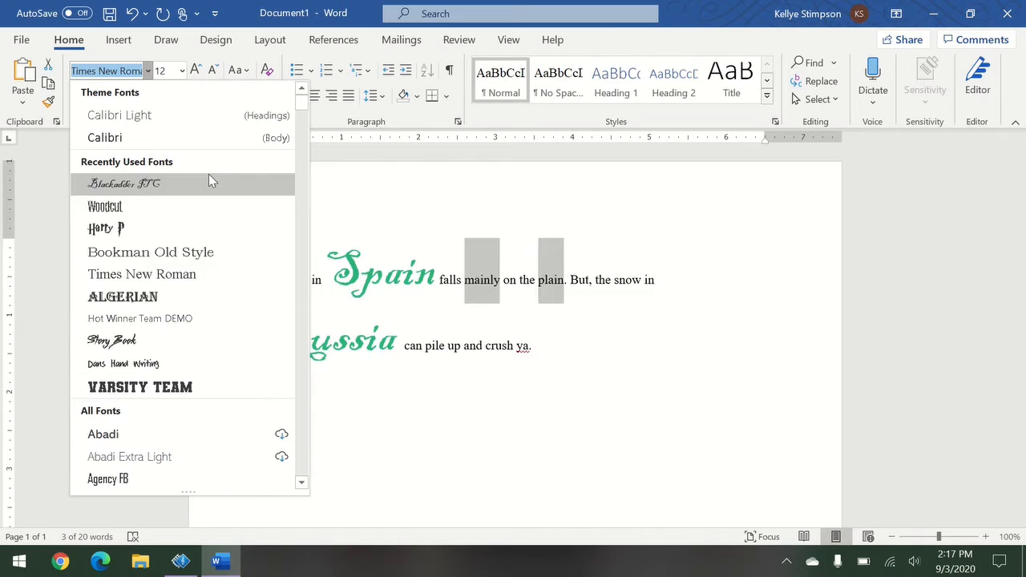
pyautogui.click(236, 252)
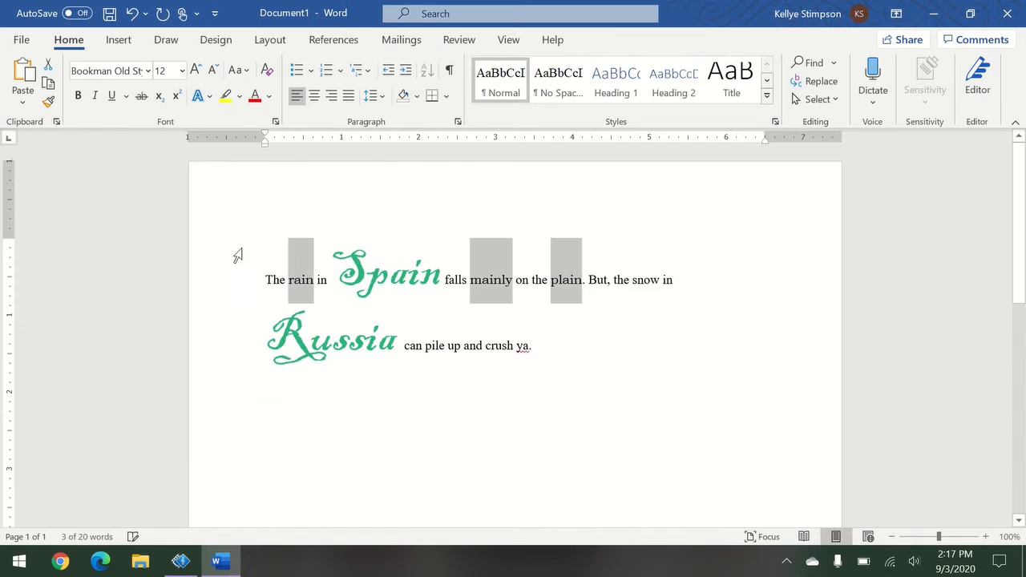
pyautogui.click(182, 71)
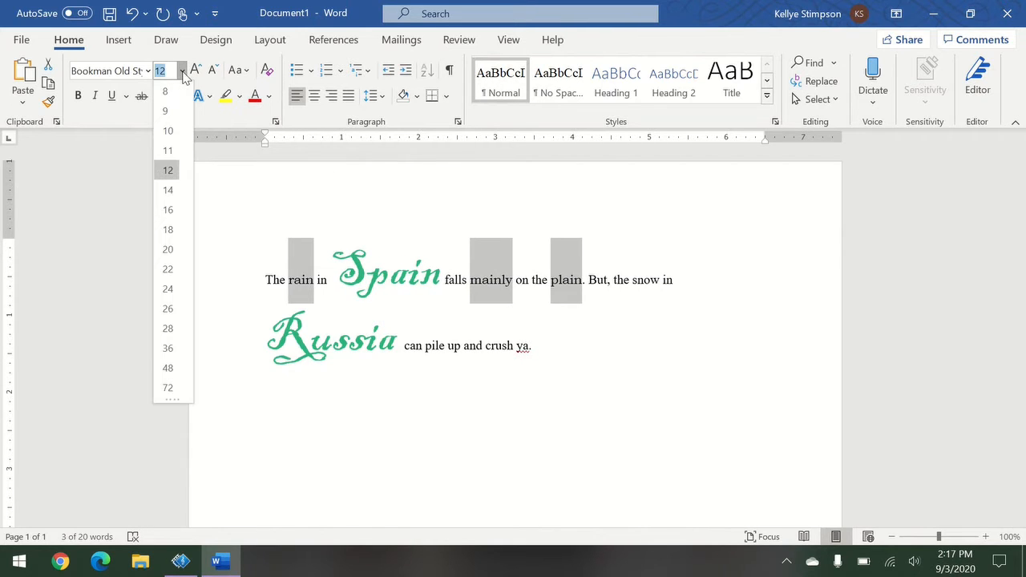
pyautogui.click(169, 277)
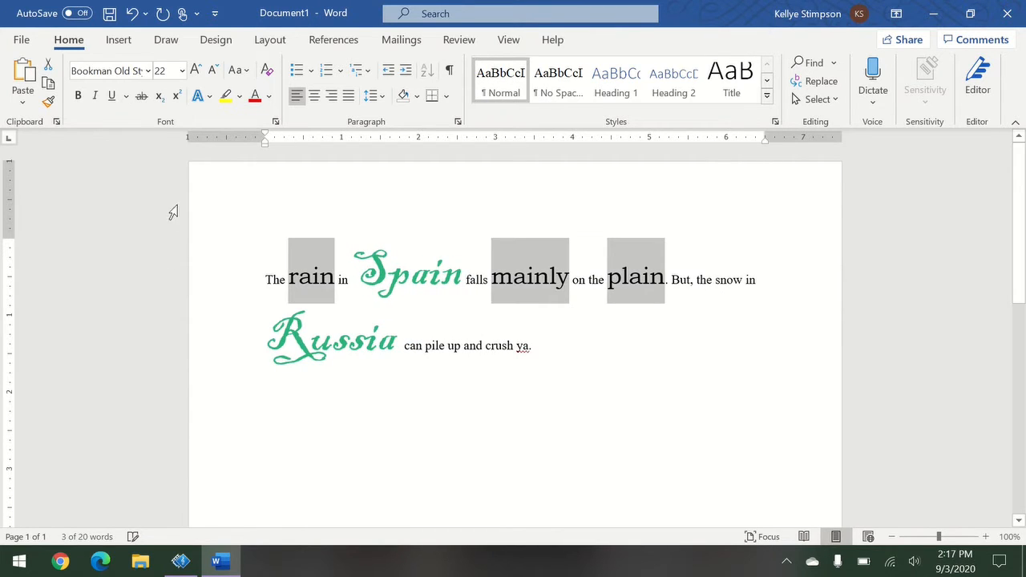
# Apply a purple glow text effect to rain, mainly and plain.
pyautogui.click(201, 95)
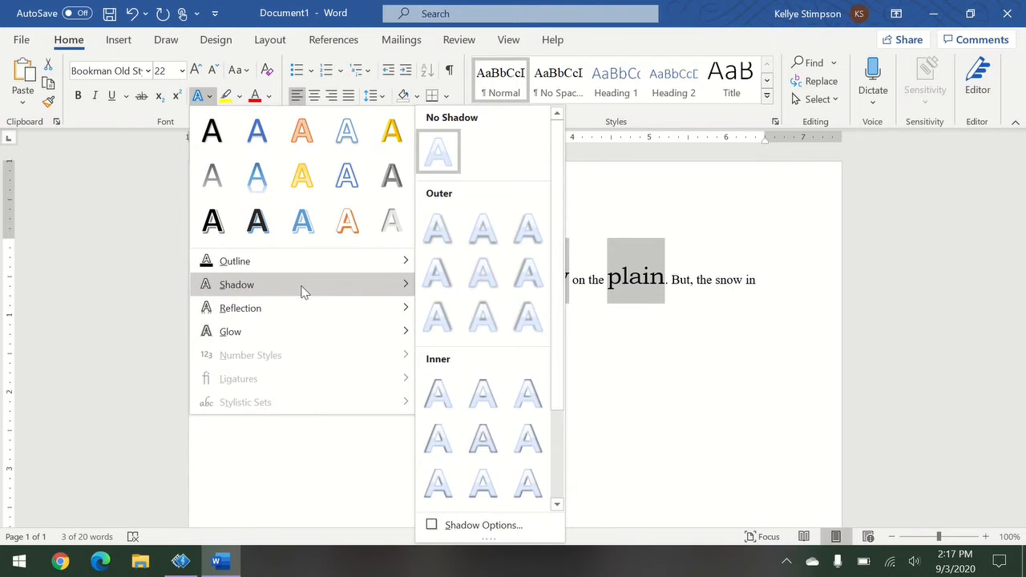
pyautogui.moveTo(306, 330)
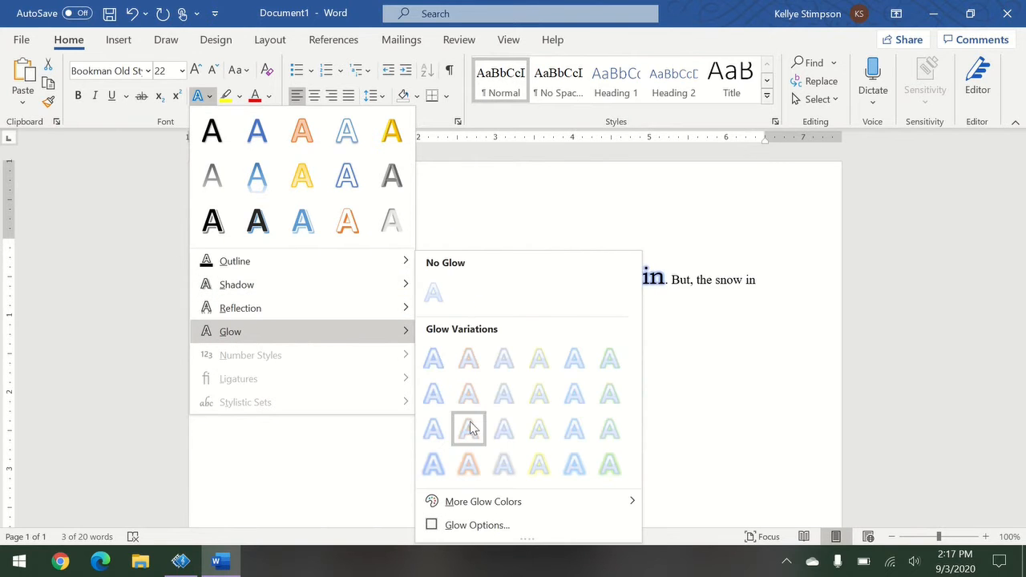
pyautogui.moveTo(577, 505)
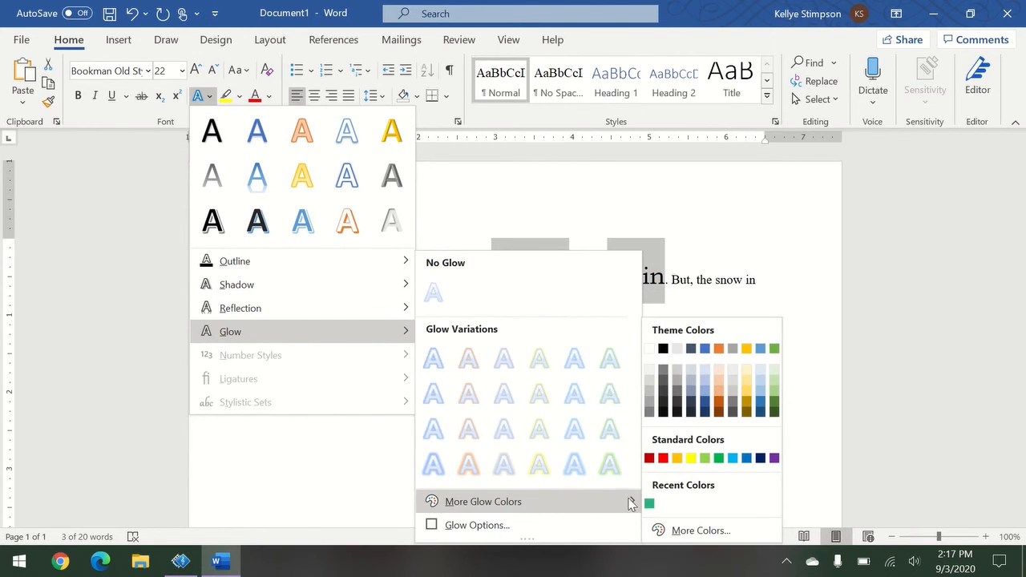
pyautogui.click(775, 459)
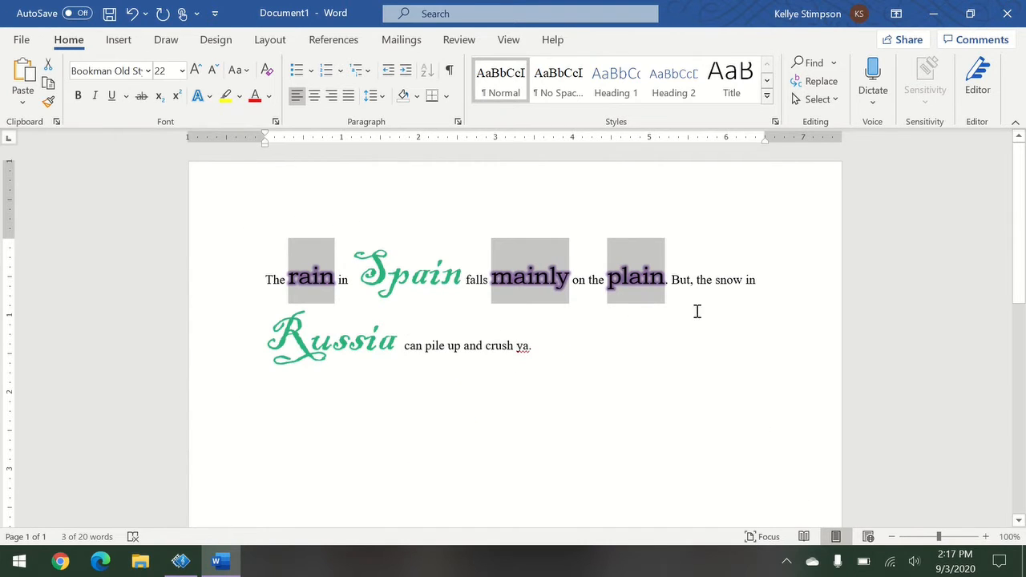
pyautogui.click(558, 354)
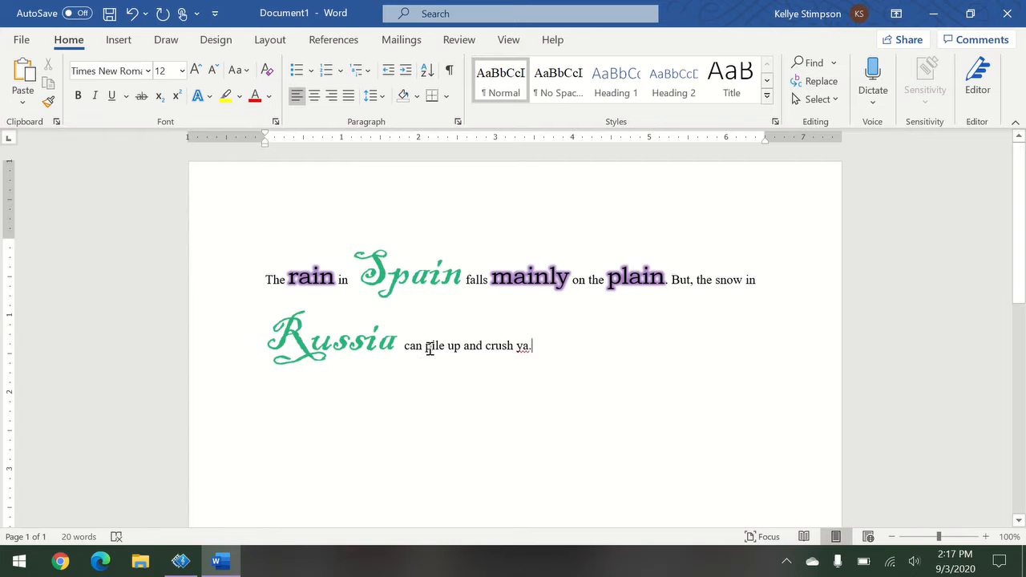
# Highlight 'crush ya.' in gray, then select the whole two-line paragraph.
pyautogui.moveTo(485, 350); pyautogui.dragTo(534, 350)
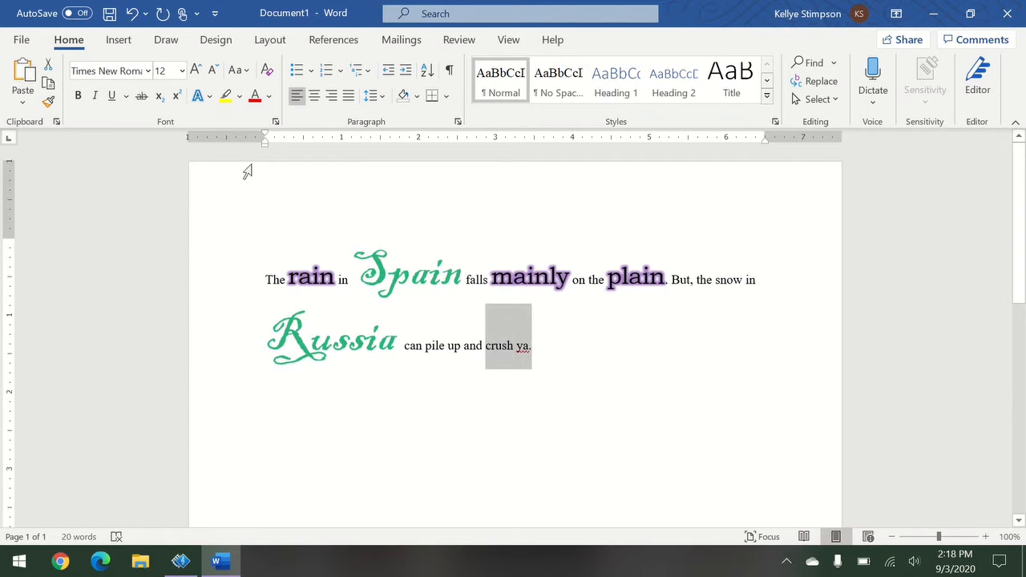
pyautogui.click(239, 95)
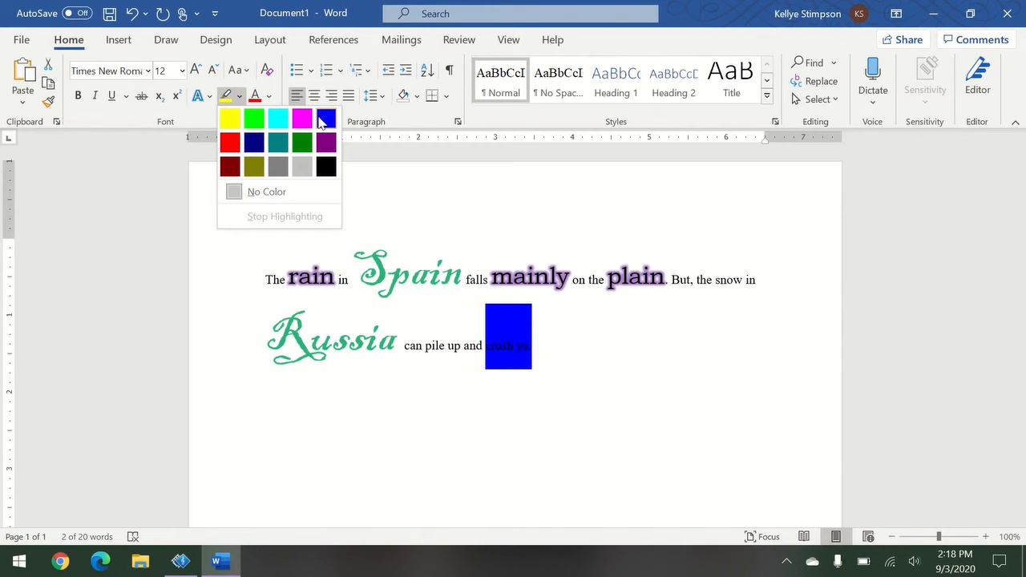
pyautogui.click(289, 176)
pyautogui.click(623, 383)
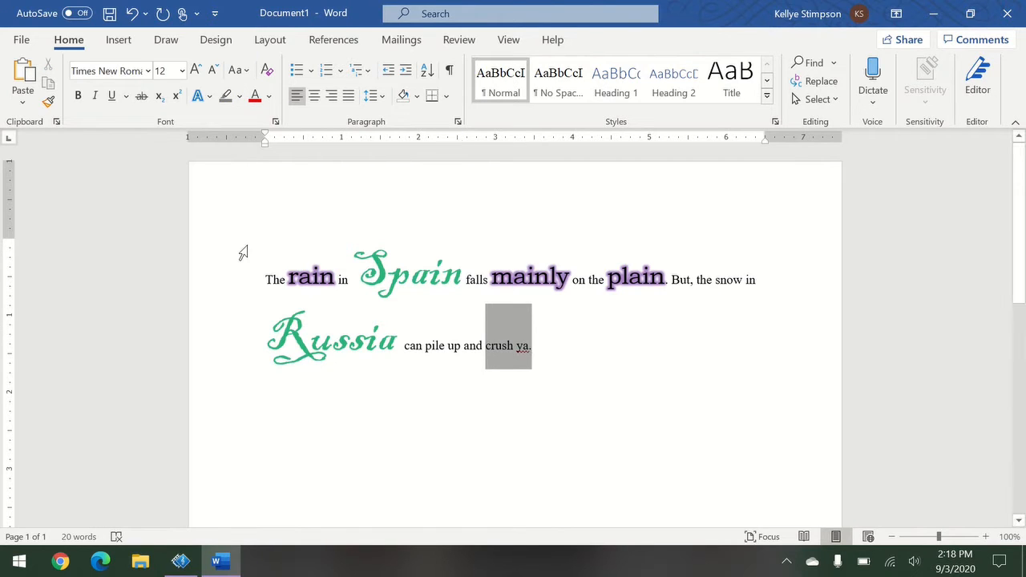
pyautogui.moveTo(265, 276); pyautogui.dragTo(656, 404)
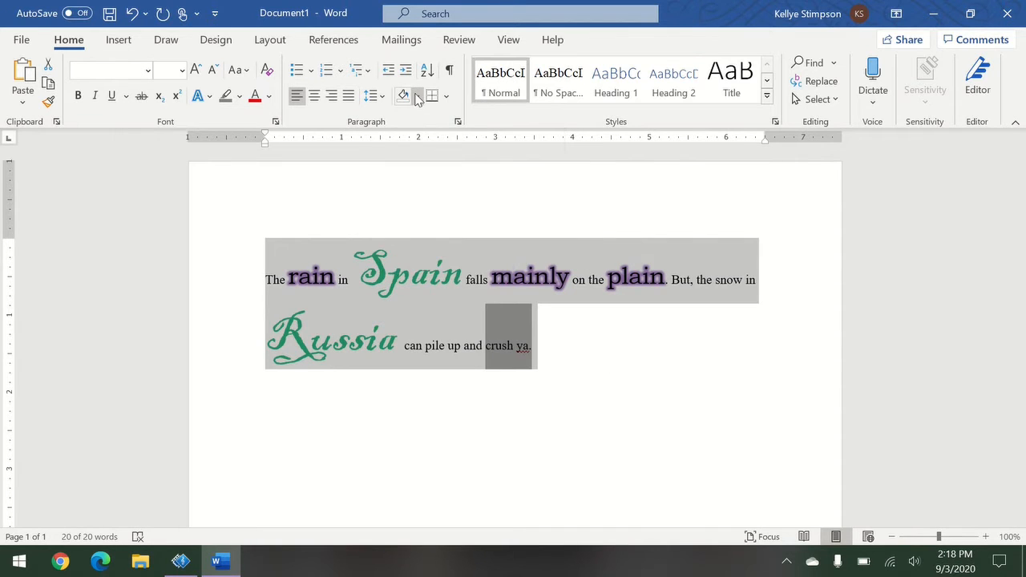
# Shade the two-line sentence's paragraph gray.
pyautogui.click(417, 97)
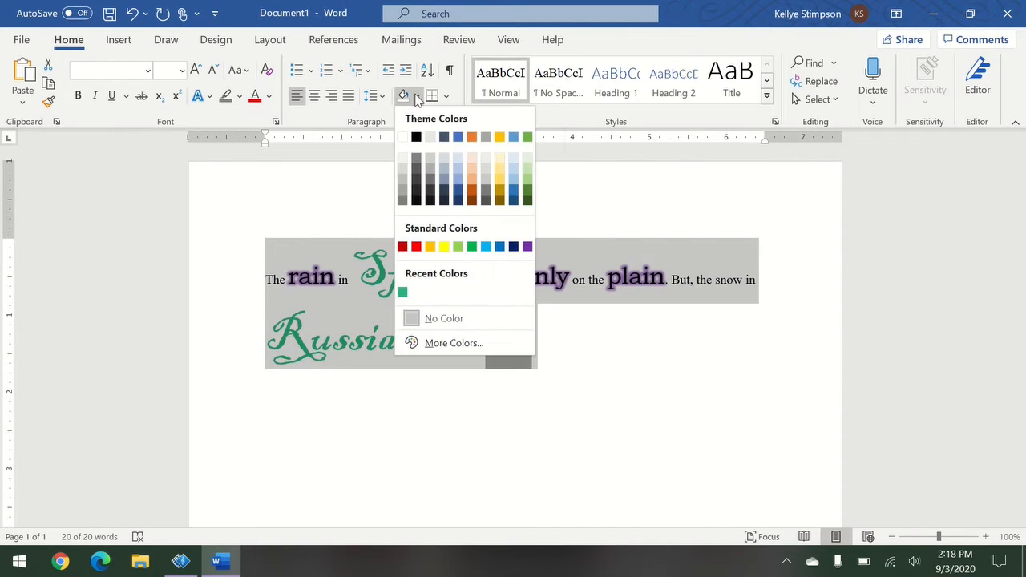
pyautogui.click(434, 183)
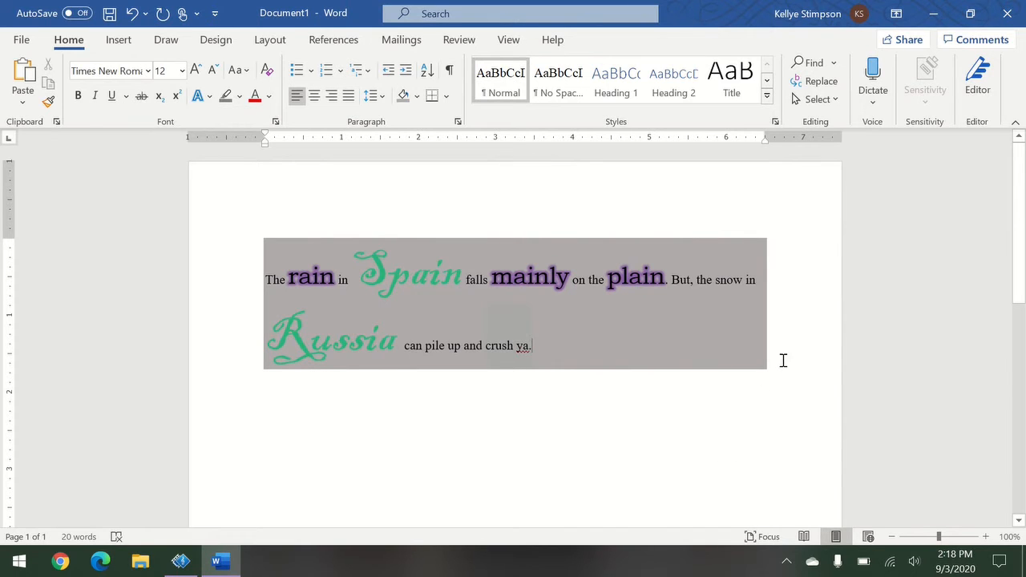
pyautogui.moveTo(276, 262); pyautogui.dragTo(610, 355)
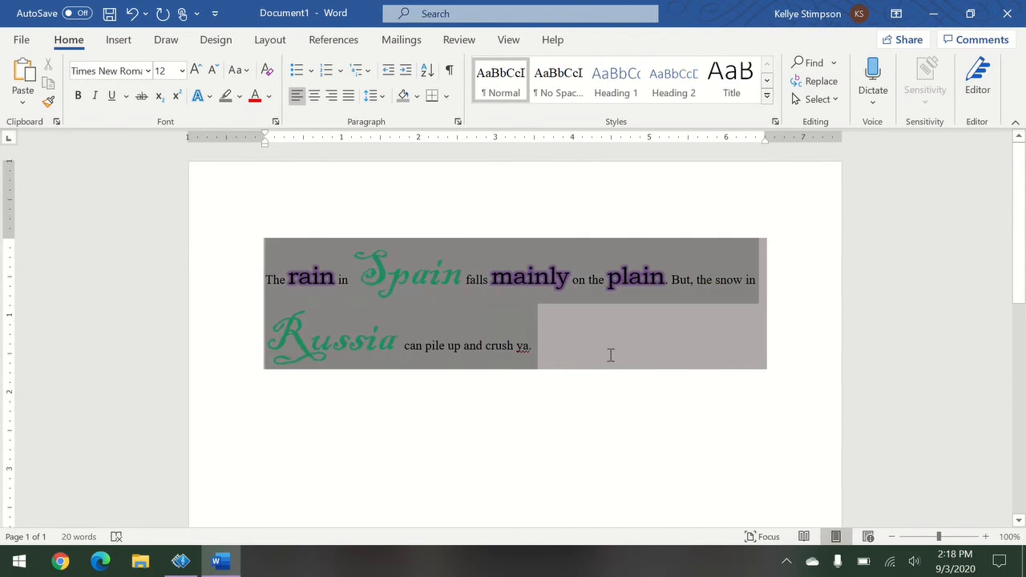
# Add an empty line after 'ya.' with No Color shading, then select the shaded text.
pyautogui.click(594, 337)
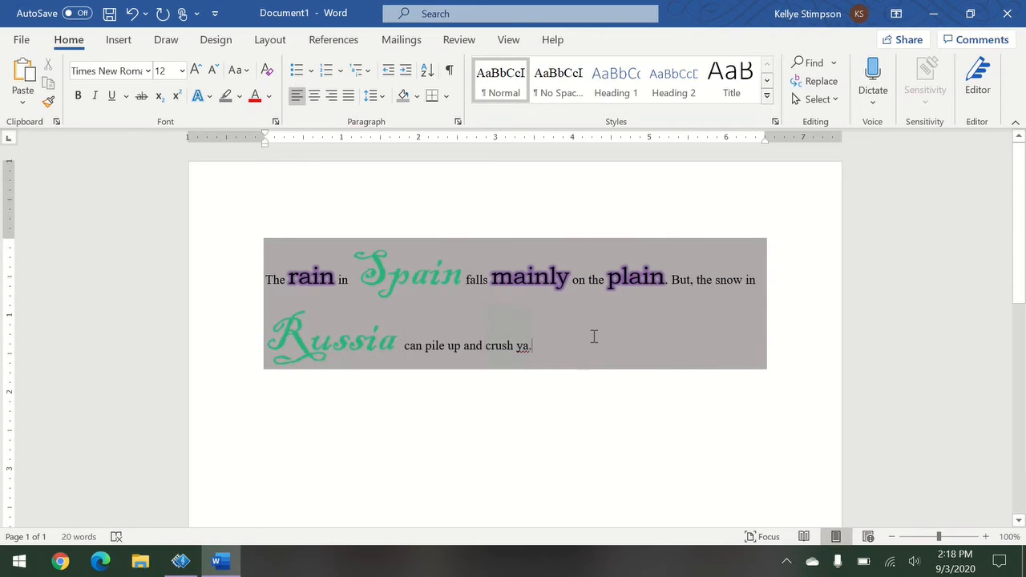
pyautogui.press('Return')
pyautogui.press('Return')
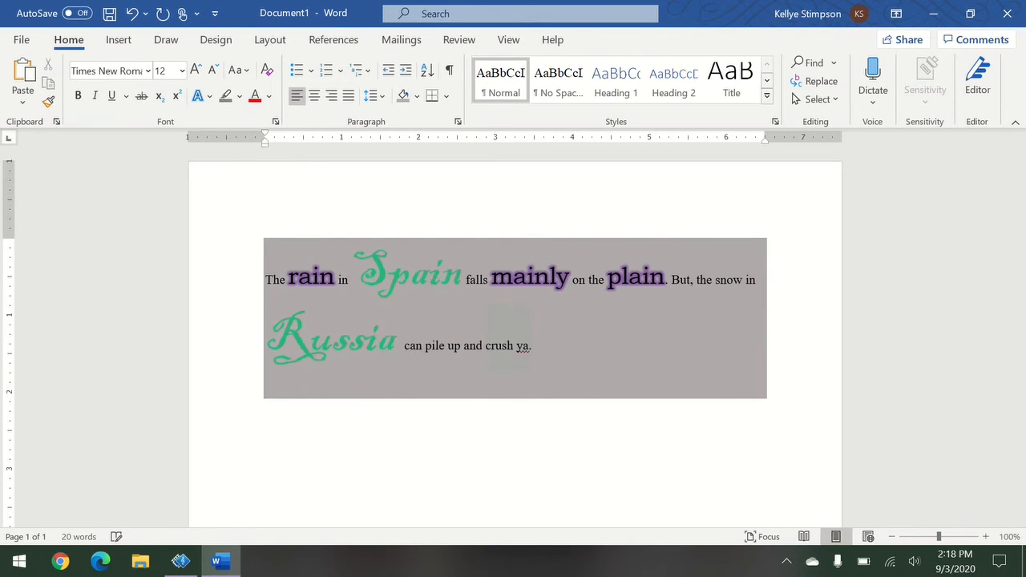
pyautogui.click(417, 96)
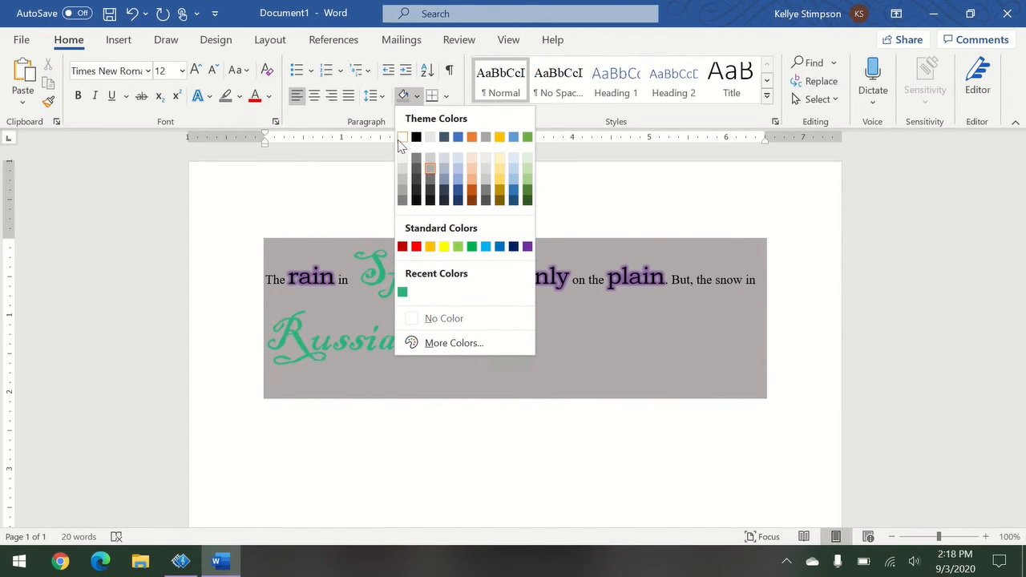
pyautogui.click(441, 318)
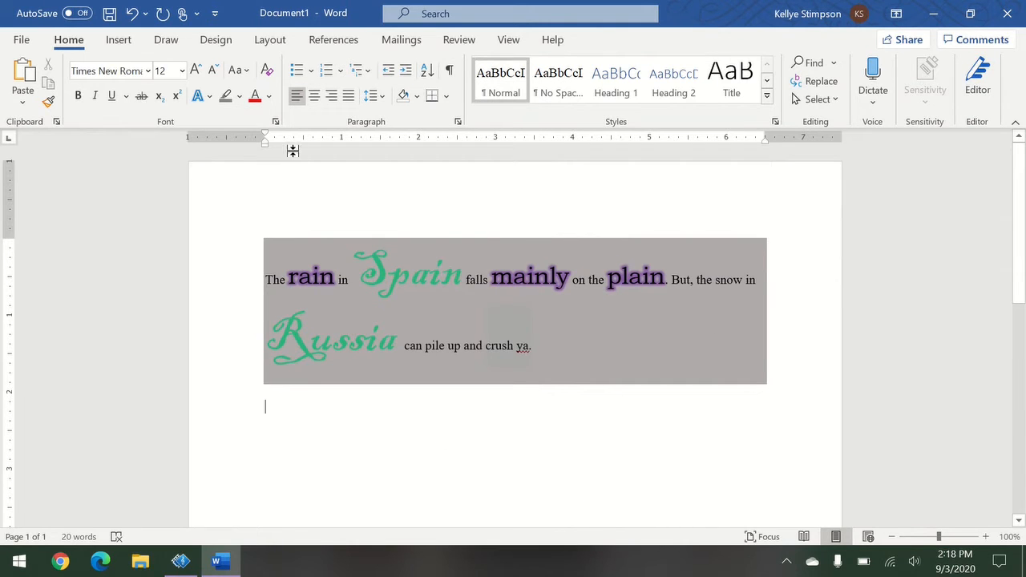
pyautogui.moveTo(270, 277); pyautogui.dragTo(602, 337)
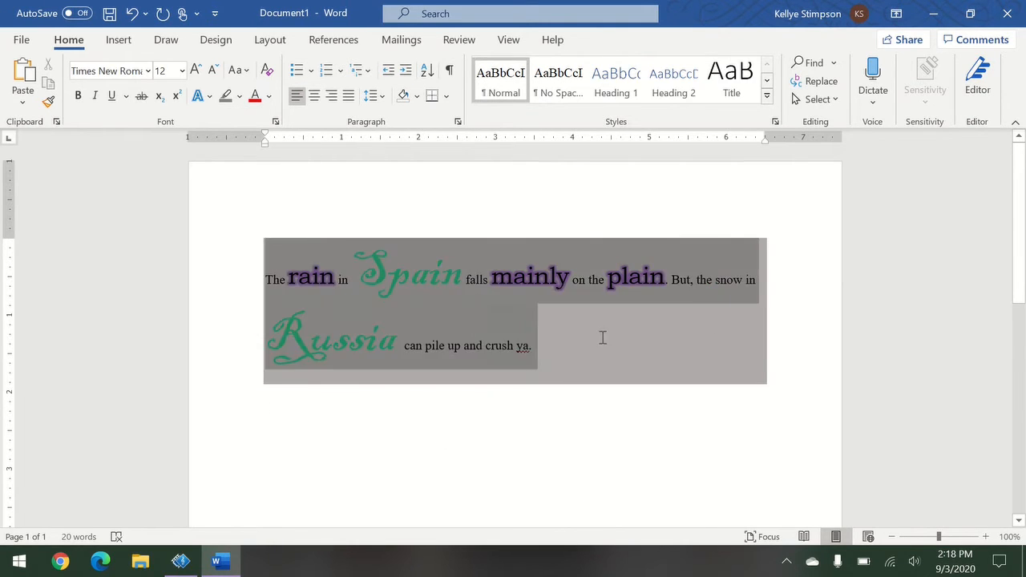
# Center the sentence and start a new paragraph at 'But, the snow in Russia.'.
pyautogui.click(311, 100)
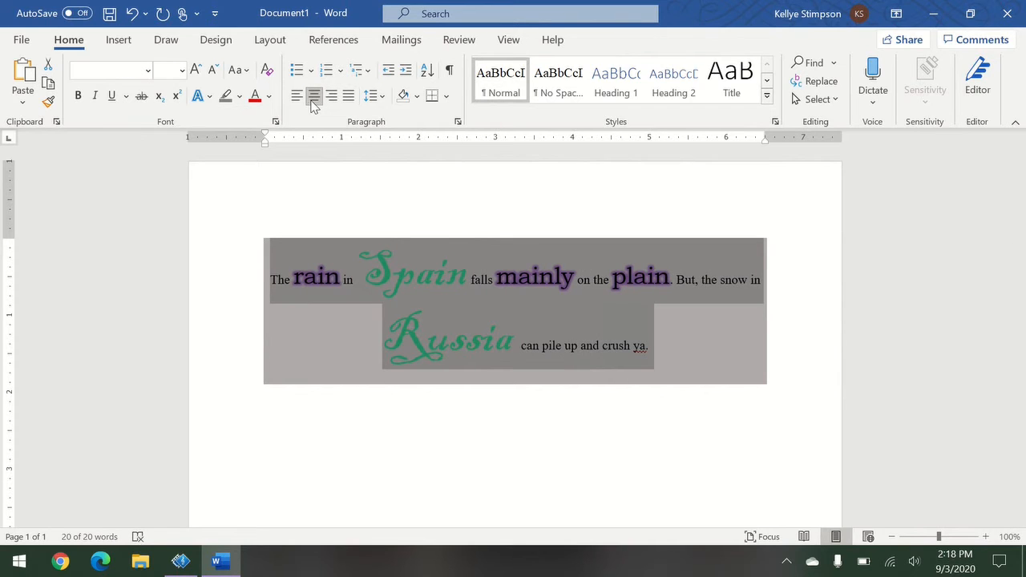
pyautogui.click(714, 298)
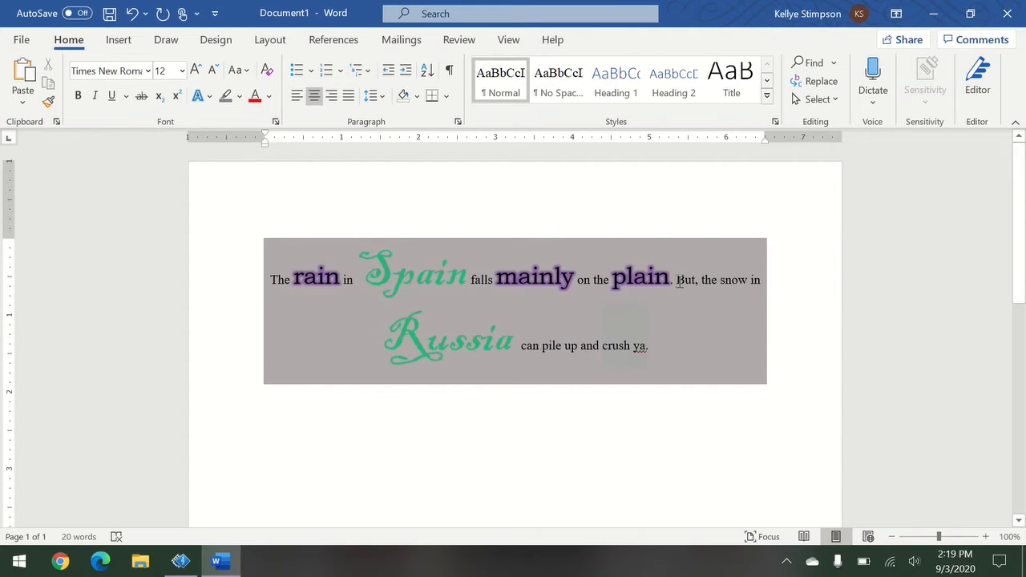
pyautogui.click(677, 280)
pyautogui.press('Return')
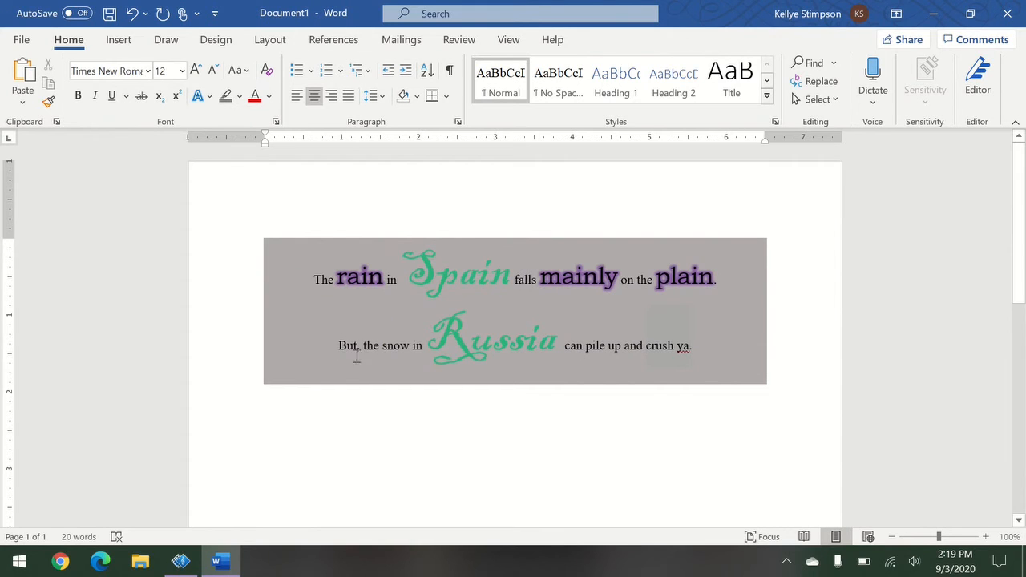
# Try bullet, numbering and multilevel lists on both lines, then remove the list markers.
pyautogui.moveTo(314, 279); pyautogui.dragTo(381, 349)
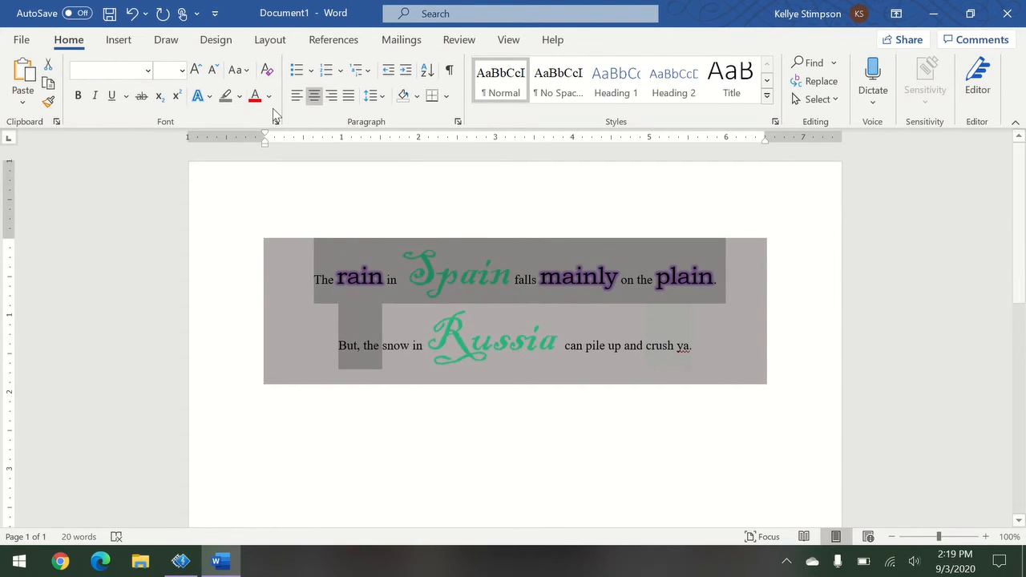
pyautogui.click(296, 71)
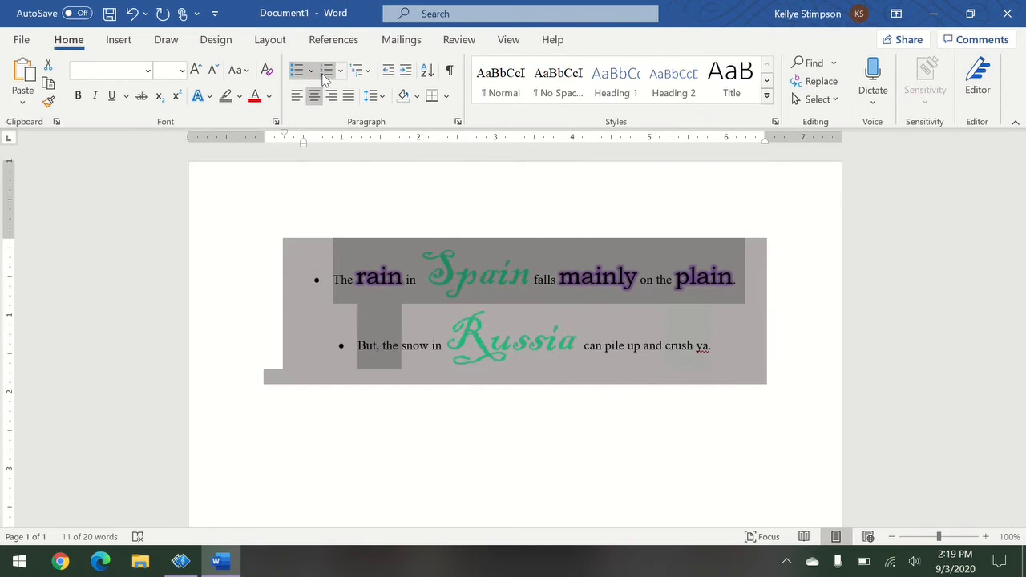
pyautogui.click(328, 73)
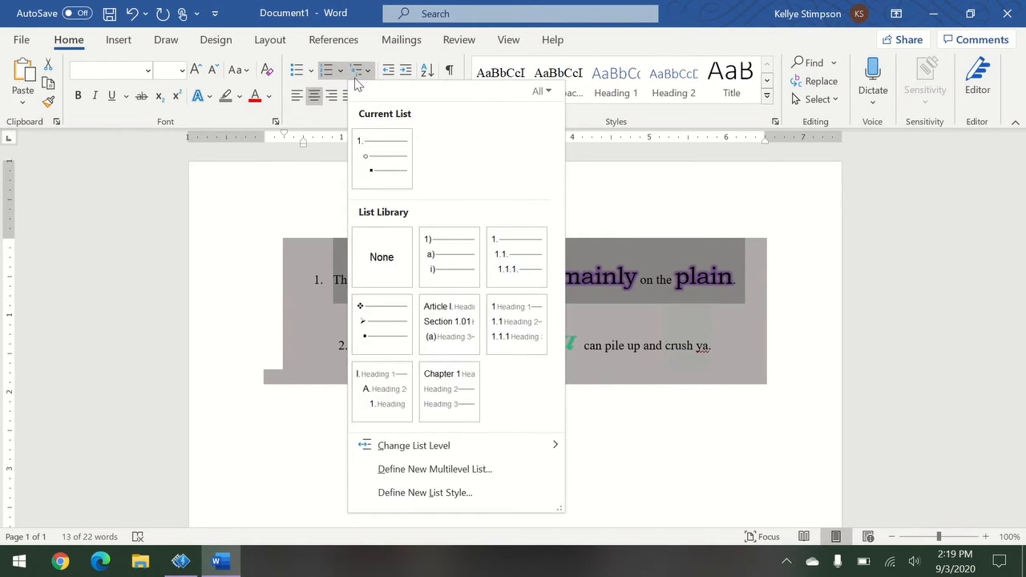
pyautogui.click(358, 71)
pyautogui.click(296, 70)
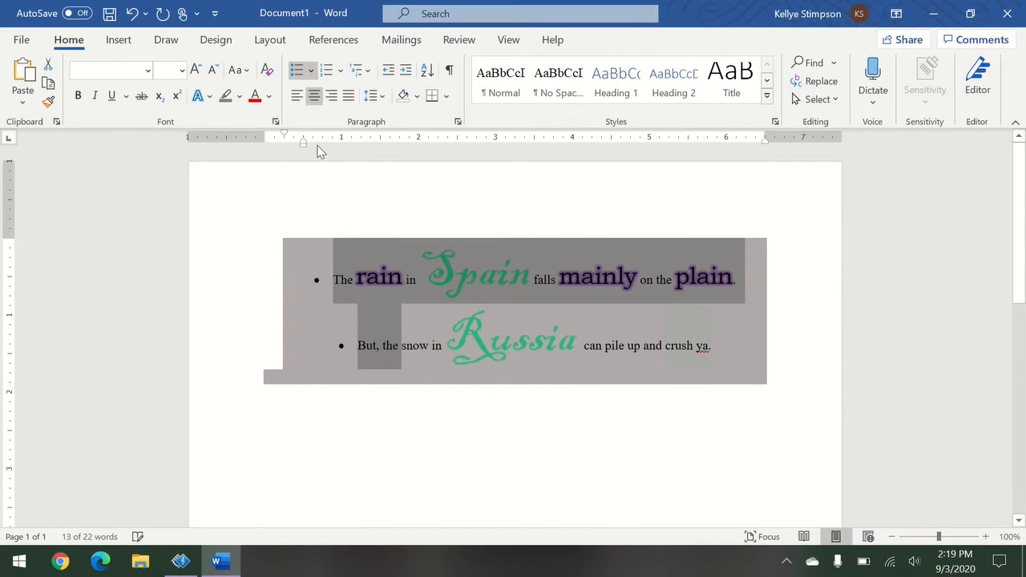
pyautogui.click(296, 71)
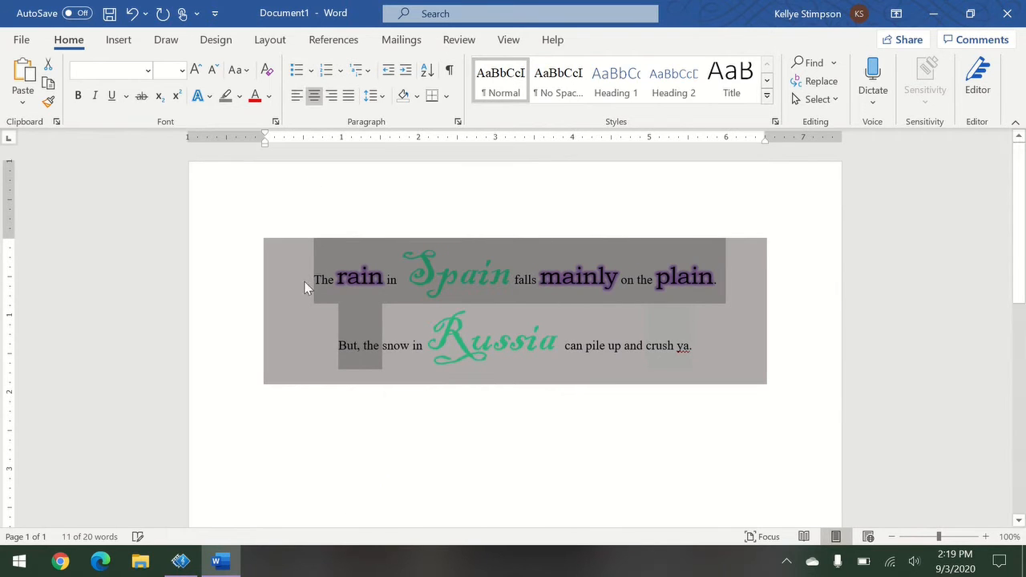
pyautogui.click(507, 437)
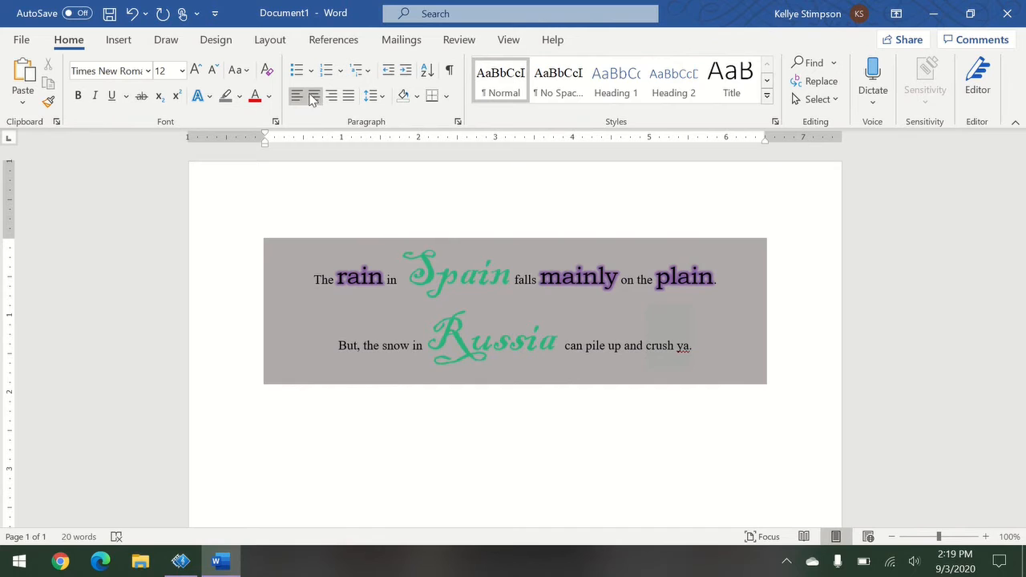
# Insert a three-column, one-row table below the sentences.
pyautogui.click(109, 45)
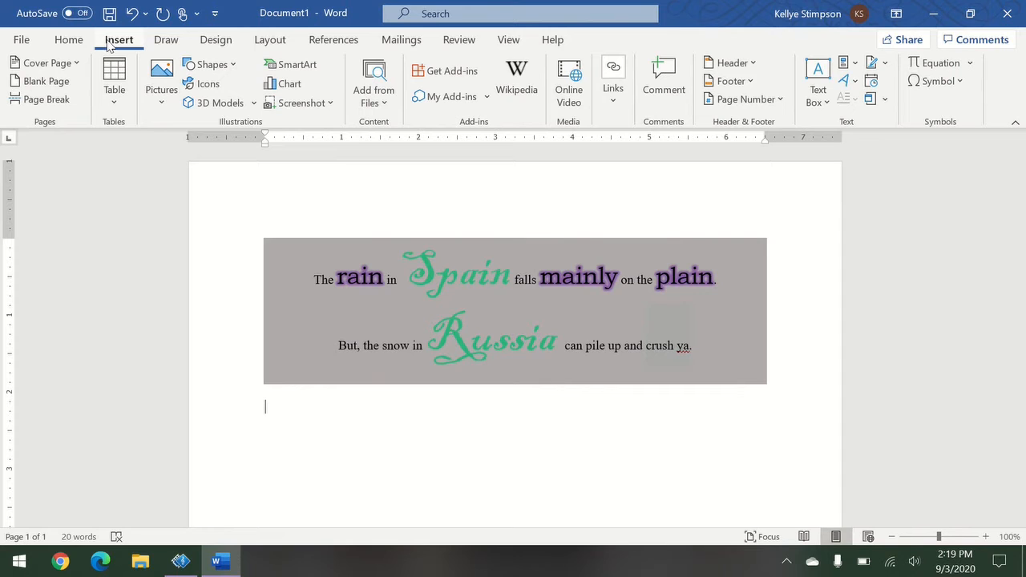
pyautogui.click(114, 103)
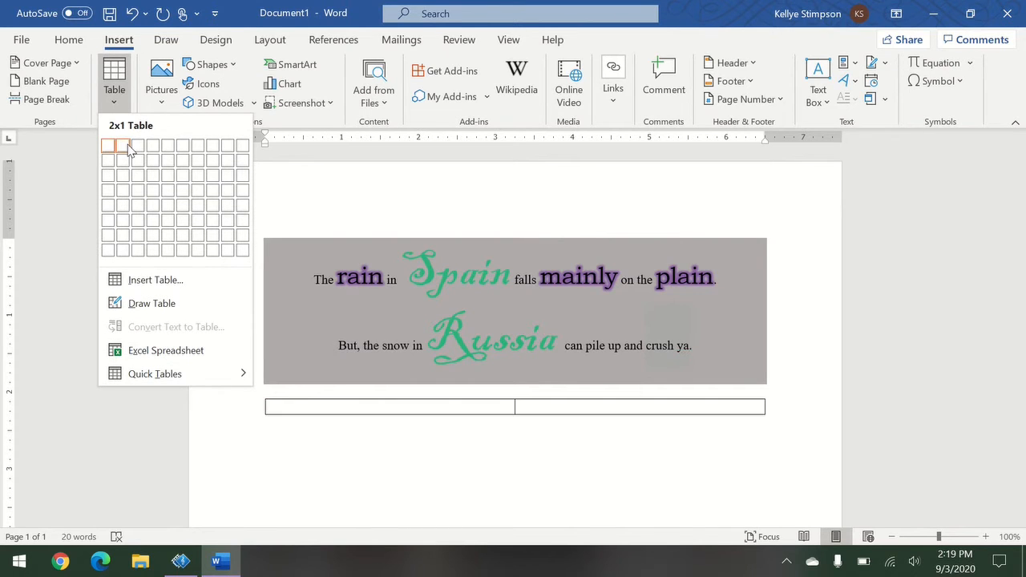
pyautogui.click(138, 145)
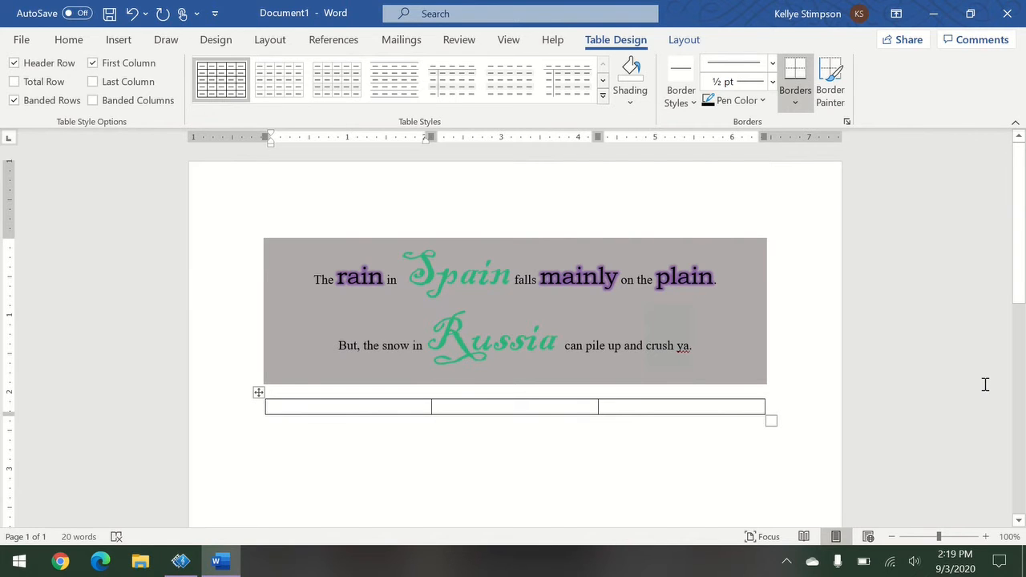
# Enter headers Color, Age and Food, and add three empty rows beneath.
pyautogui.write('Color')
pyautogui.press('Tab')
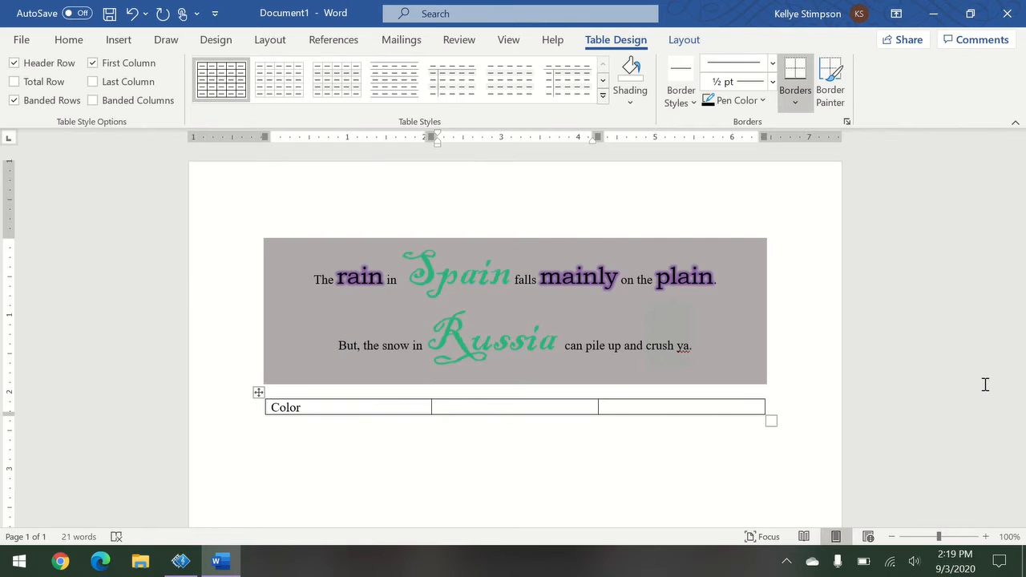
pyautogui.write('Age')
pyautogui.press('Tab')
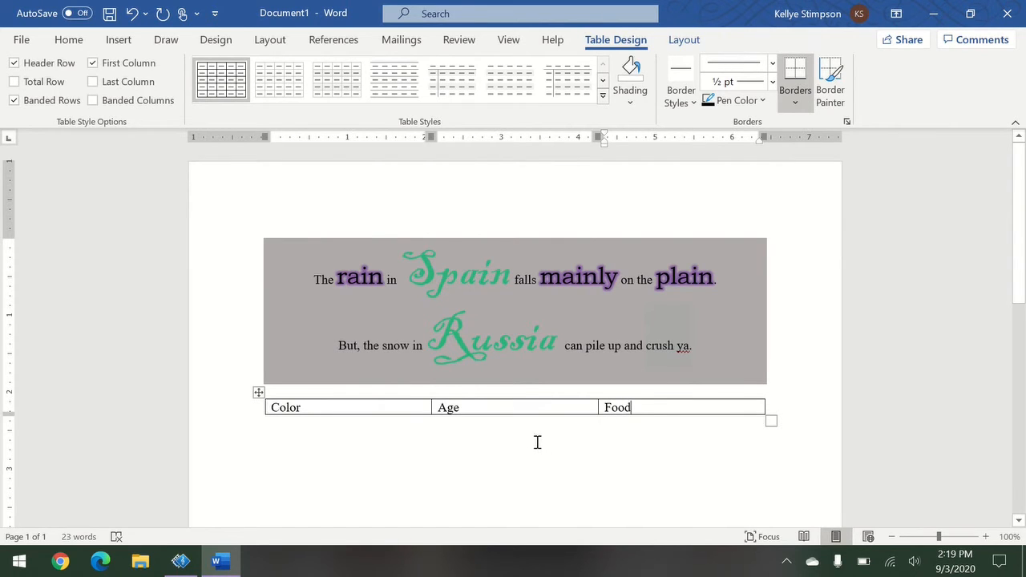
pyautogui.press('Tab')
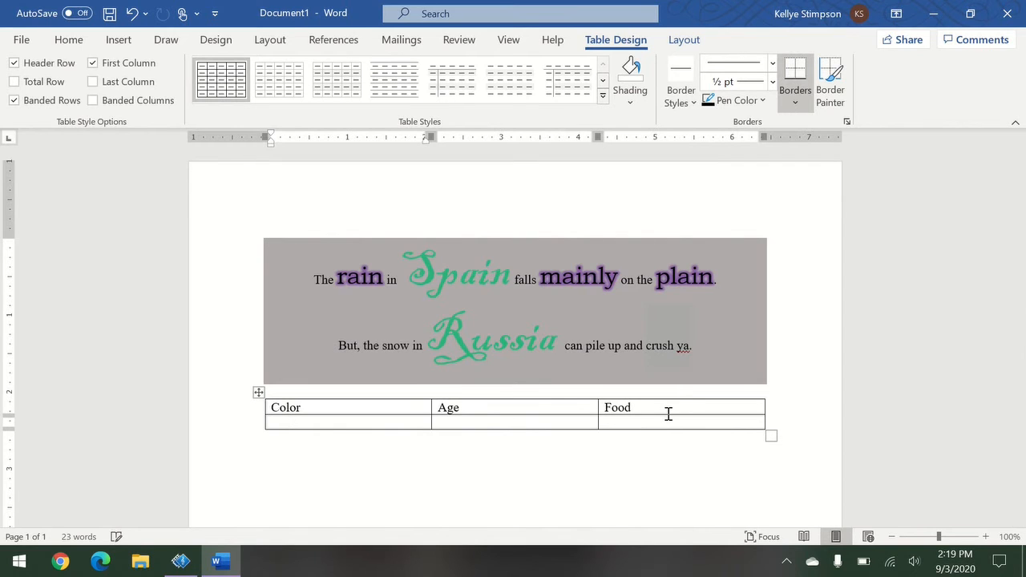
pyautogui.press('Tab')
pyautogui.press('Tab')
pyautogui.press('Tab')
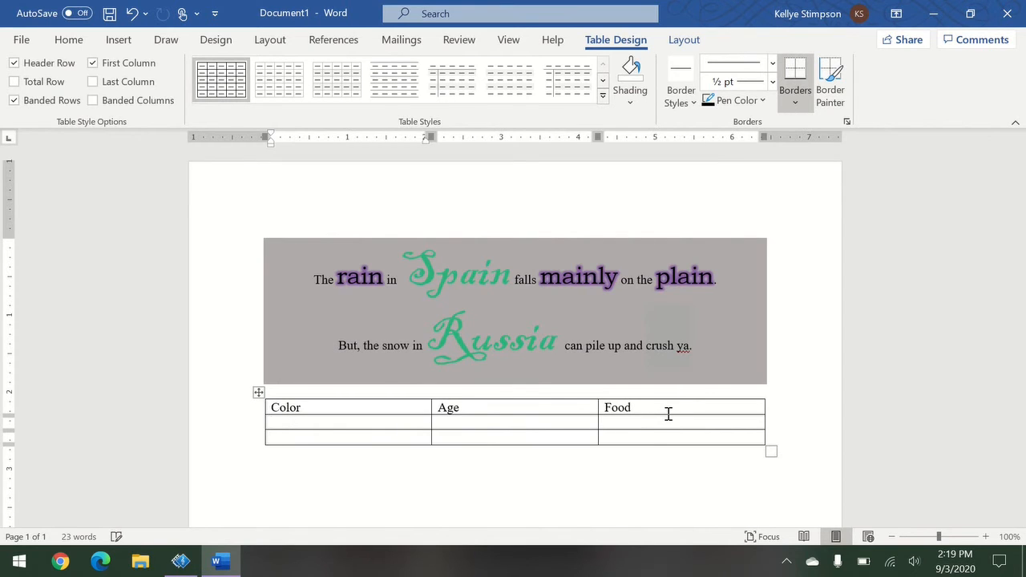
pyautogui.click(664, 438)
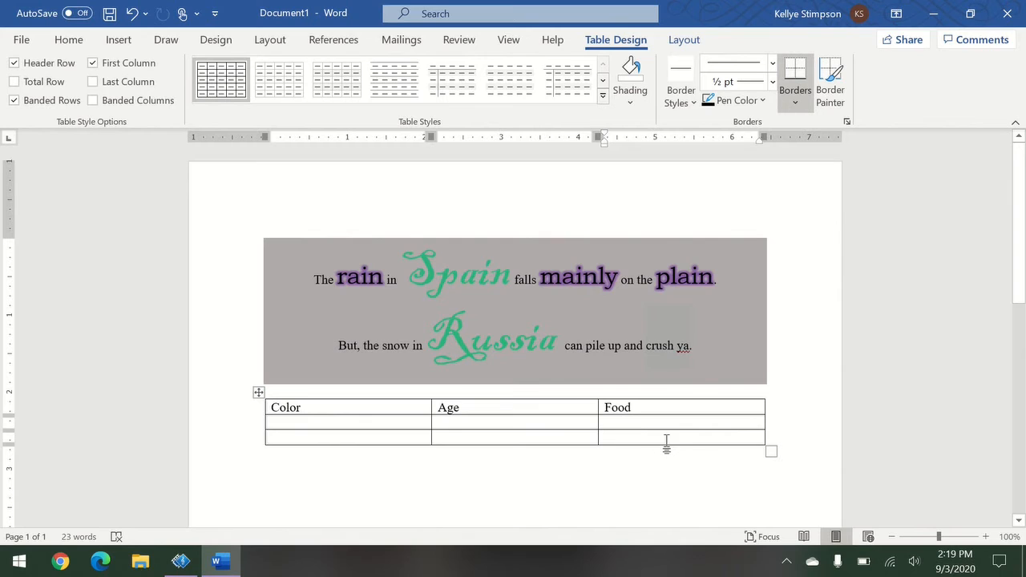
pyautogui.press('Tab')
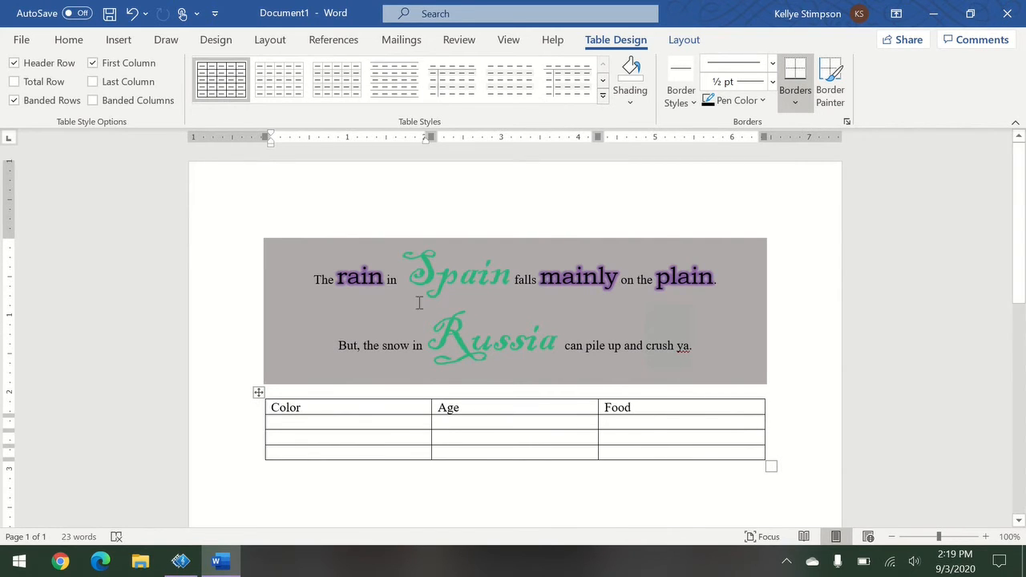
# Apply the yellow grid table style with a gold header row and banded rows.
pyautogui.click(605, 82)
pyautogui.click(605, 82)
pyautogui.click(604, 81)
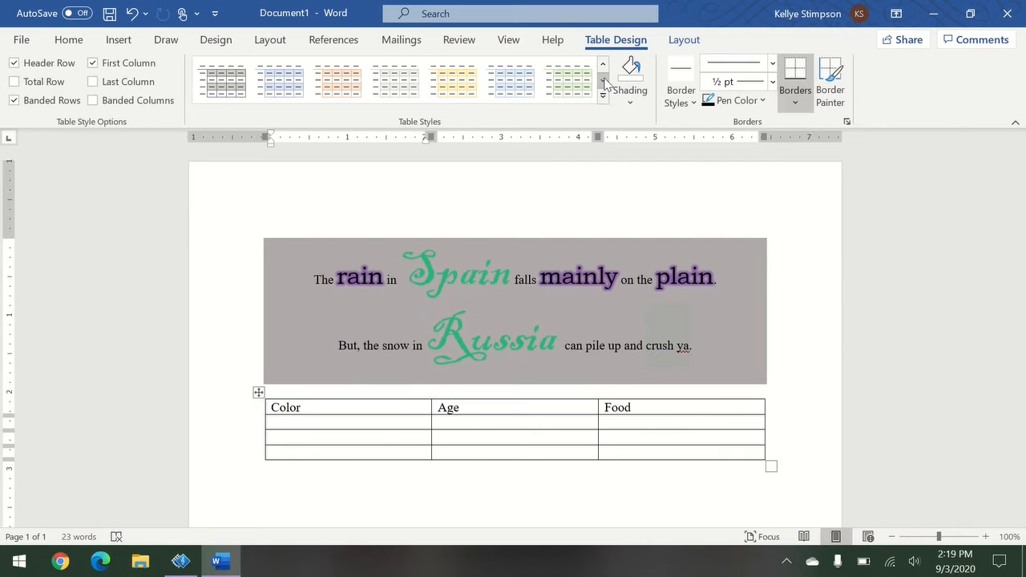
pyautogui.click(605, 82)
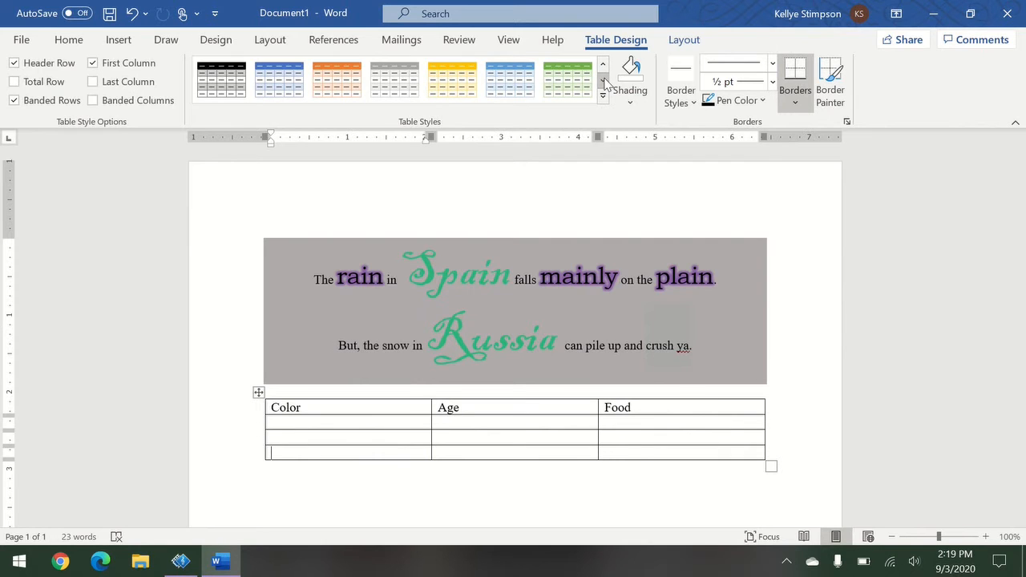
pyautogui.click(453, 80)
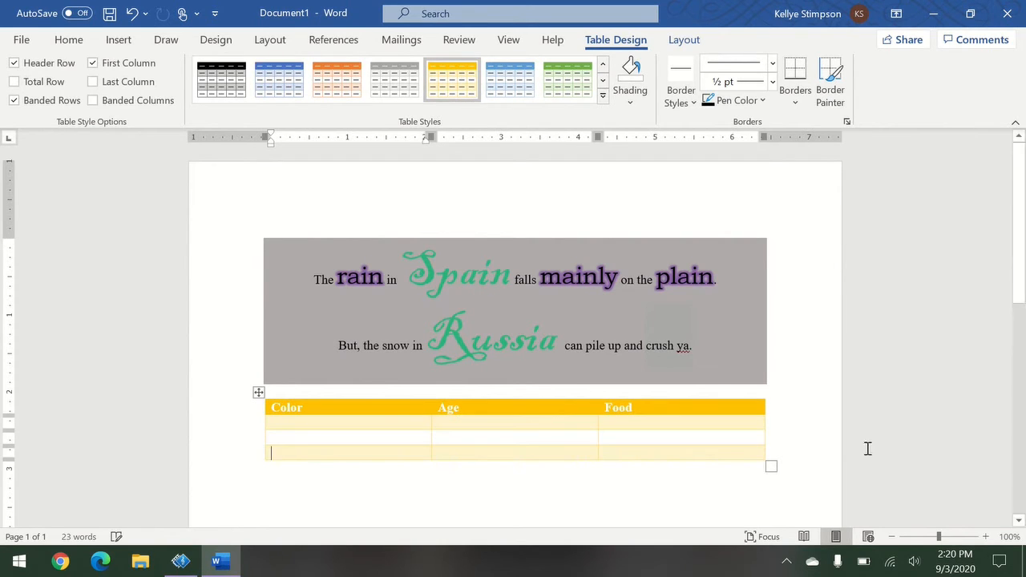
pyautogui.click(286, 486)
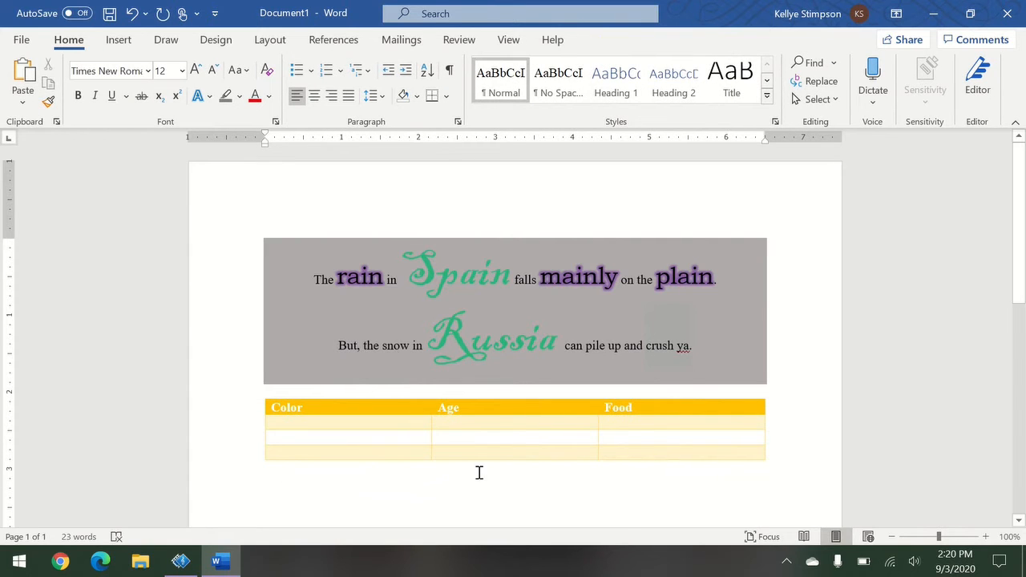
# Draw a blue star shape below the table.
pyautogui.click(120, 41)
pyautogui.click(206, 66)
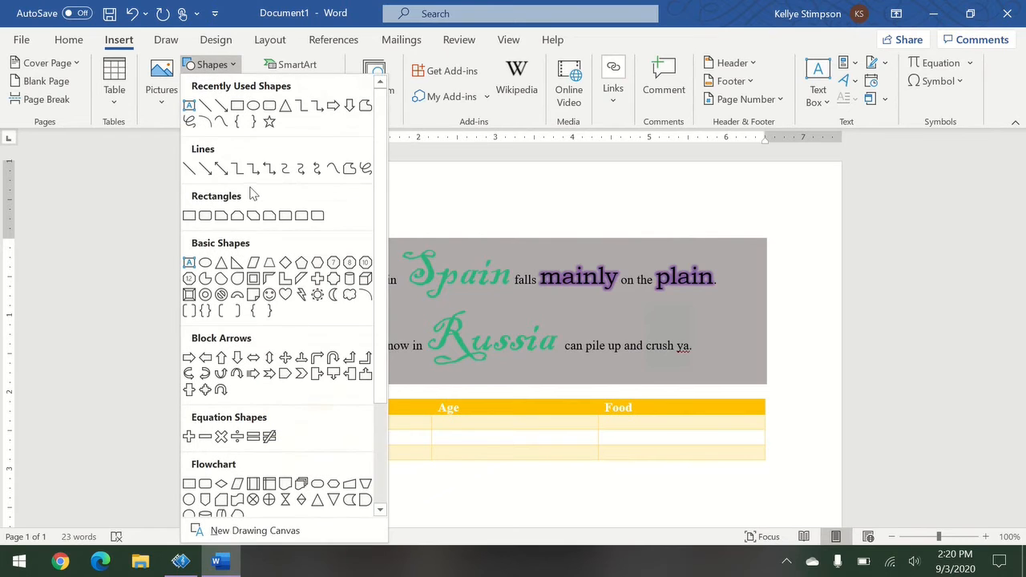
pyautogui.click(265, 126)
pyautogui.scroll(-2, 453, 384)
pyautogui.moveTo(270, 409); pyautogui.dragTo(561, 549)
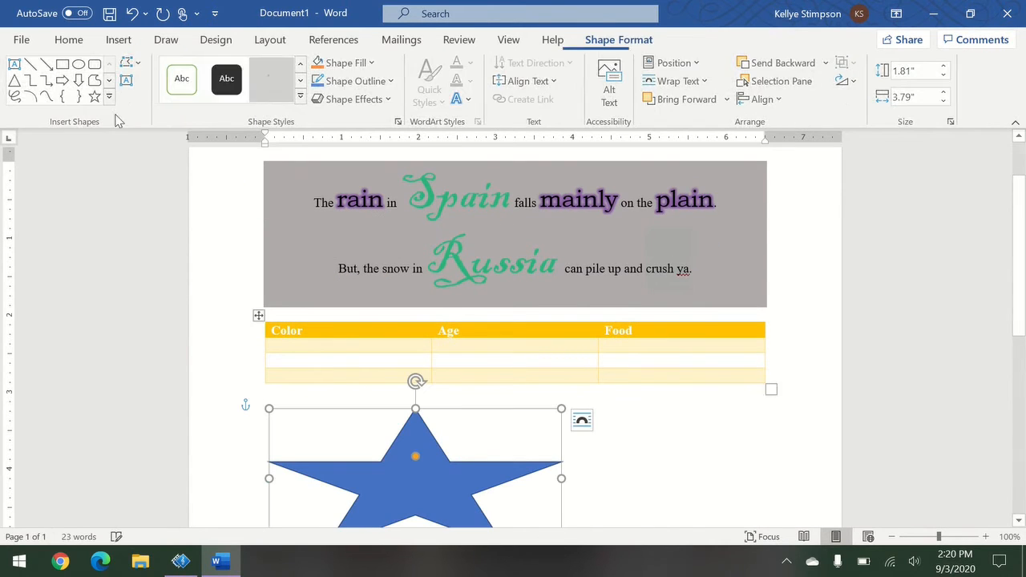
pyautogui.click(692, 487)
# Draw a text box to the right of the star.
pyautogui.click(118, 39)
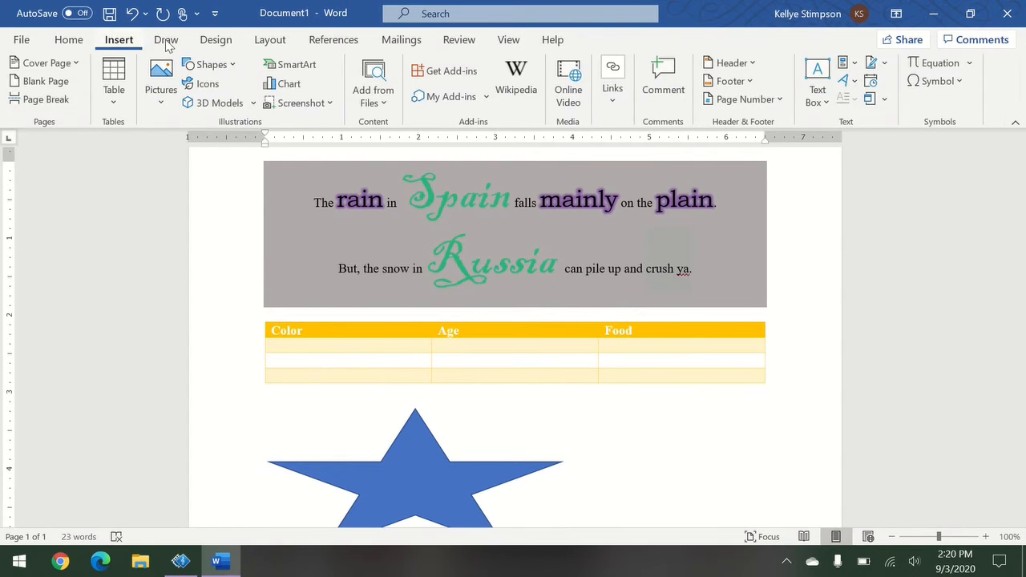
pyautogui.click(210, 64)
pyautogui.click(196, 110)
pyautogui.moveTo(613, 423); pyautogui.dragTo(791, 504)
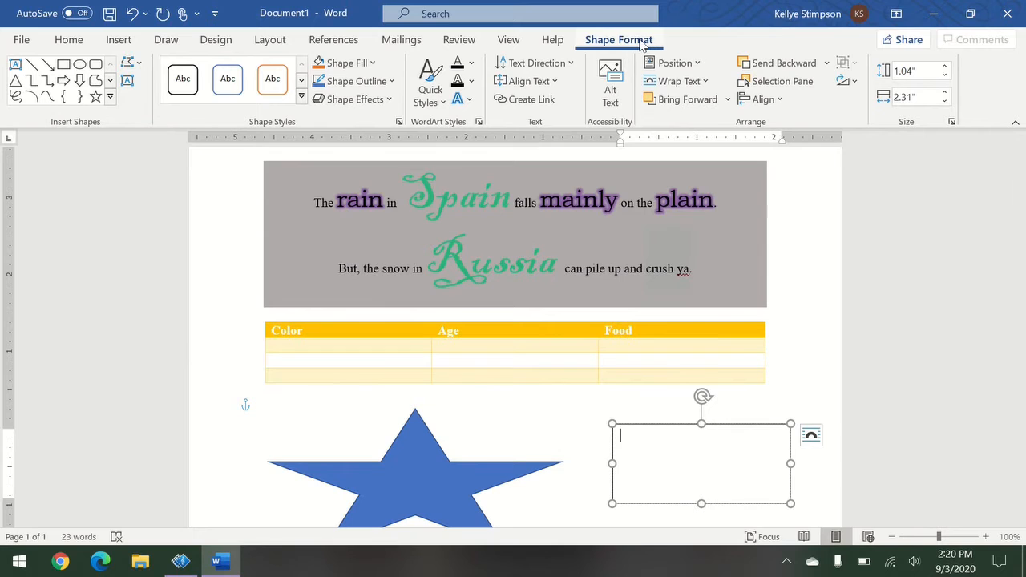
pyautogui.scroll(-1, 786, 360)
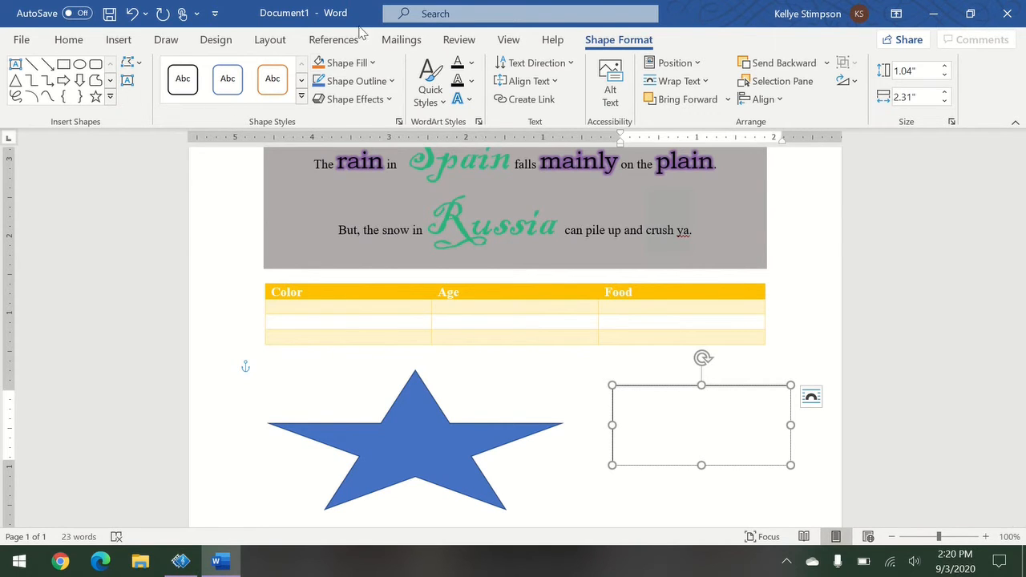
# Give the text box a Light Green fill and a Green outline.
pyautogui.click(350, 67)
pyautogui.click(371, 211)
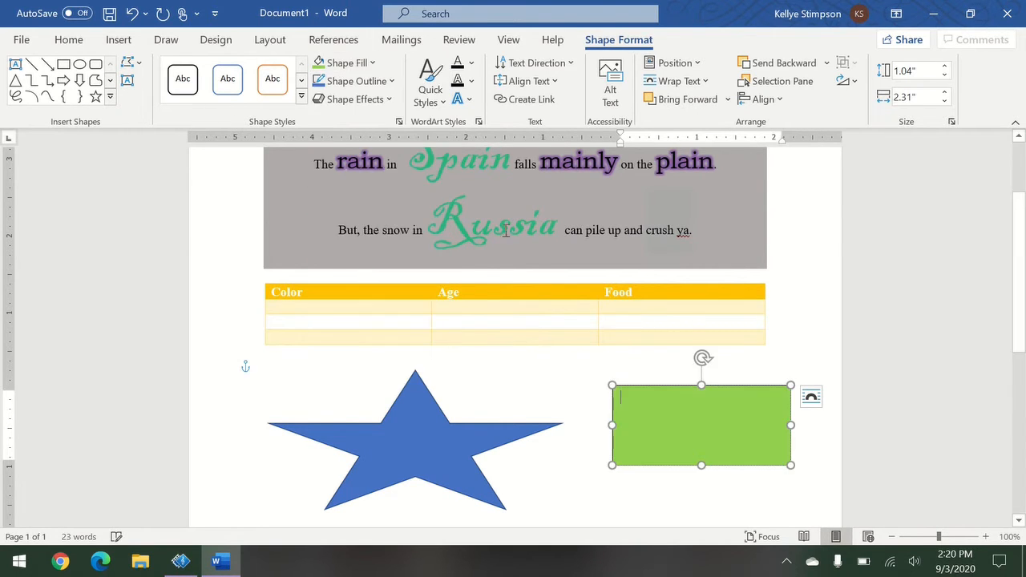
pyautogui.click(353, 81)
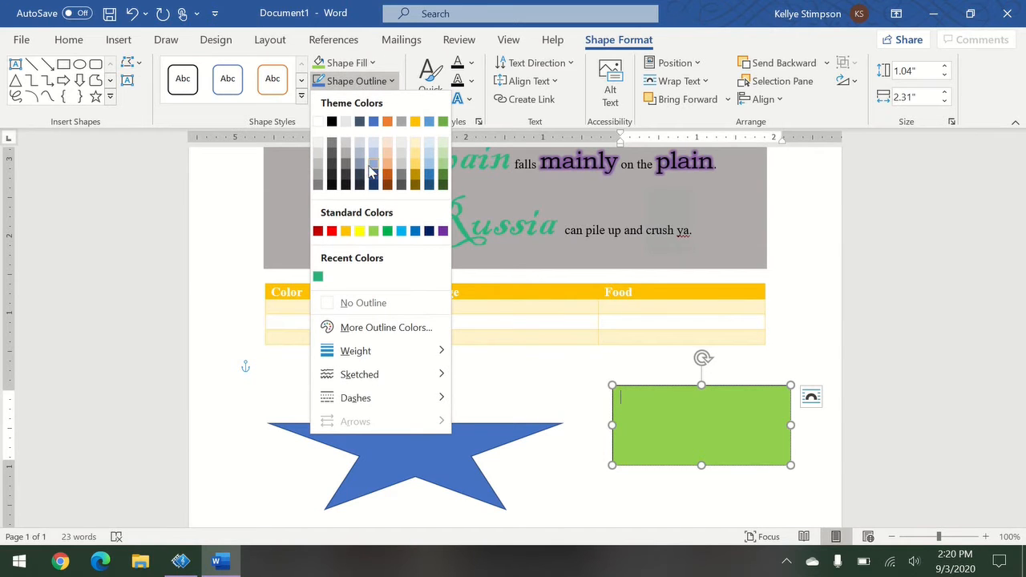
pyautogui.click(388, 232)
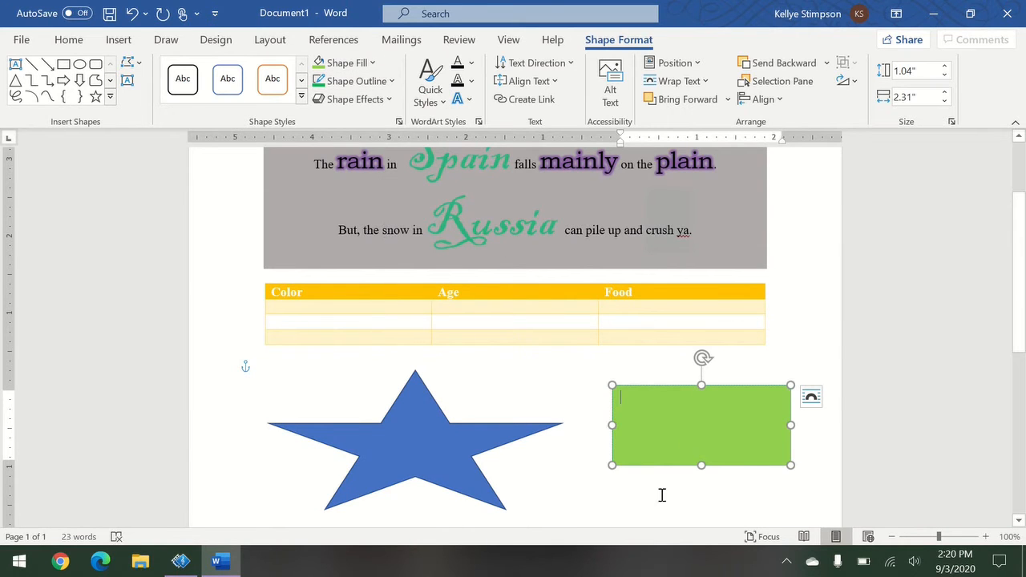
pyautogui.click(719, 499)
pyautogui.scroll(-3, 714, 481)
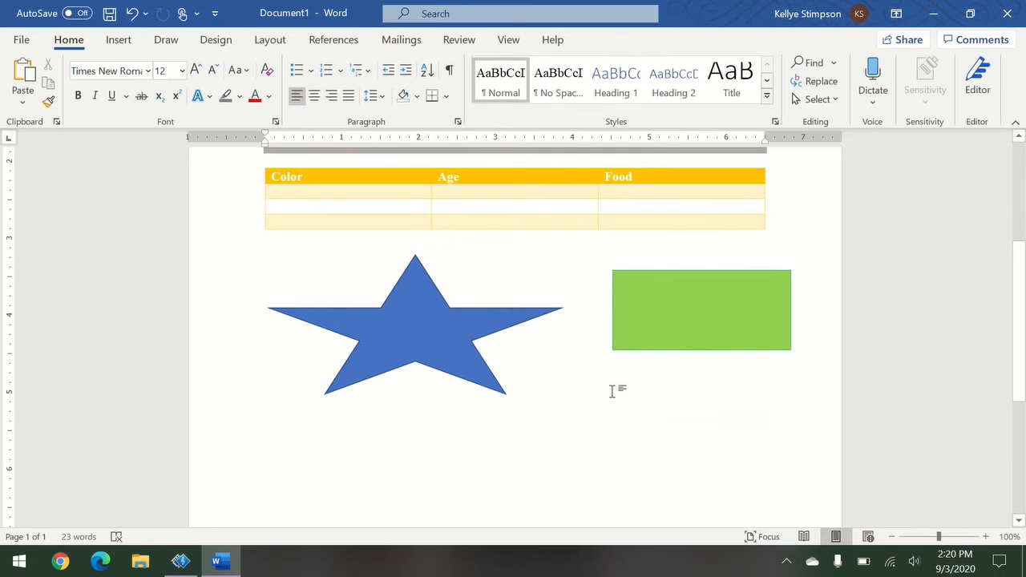
# Insert the grain-sacks photo from the Agricultural stock images category.
pyautogui.click(119, 40)
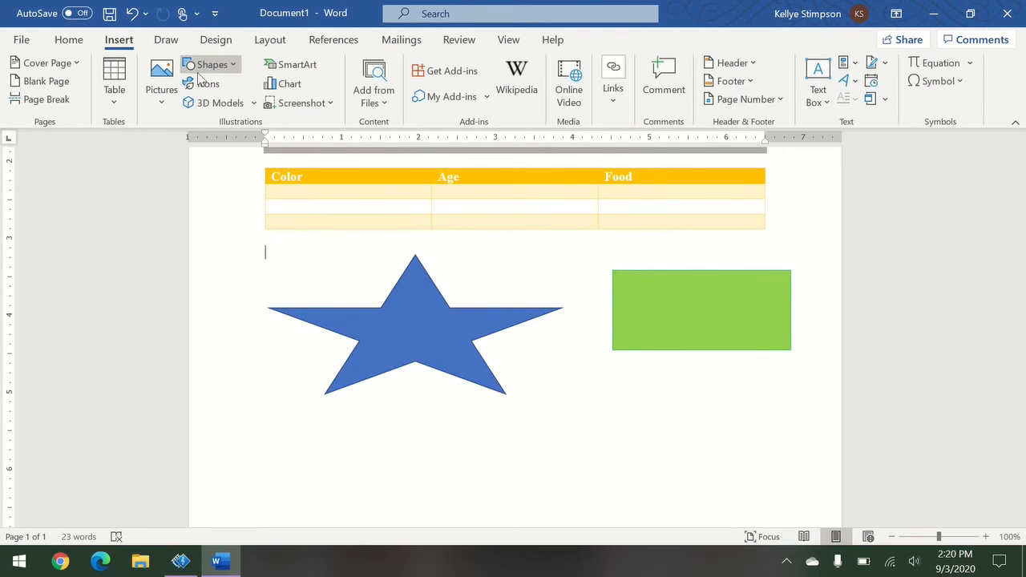
pyautogui.click(160, 106)
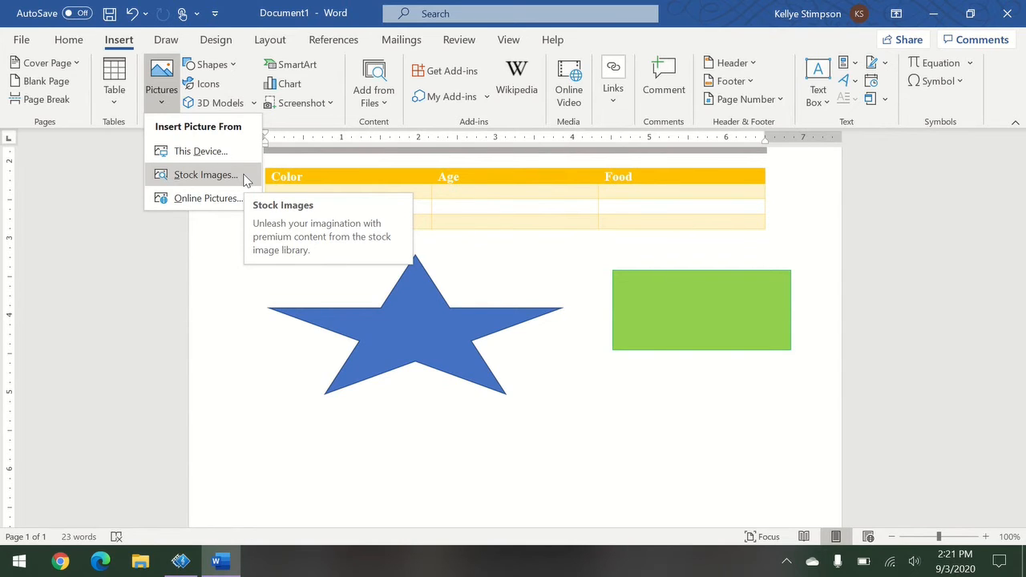
pyautogui.click(206, 175)
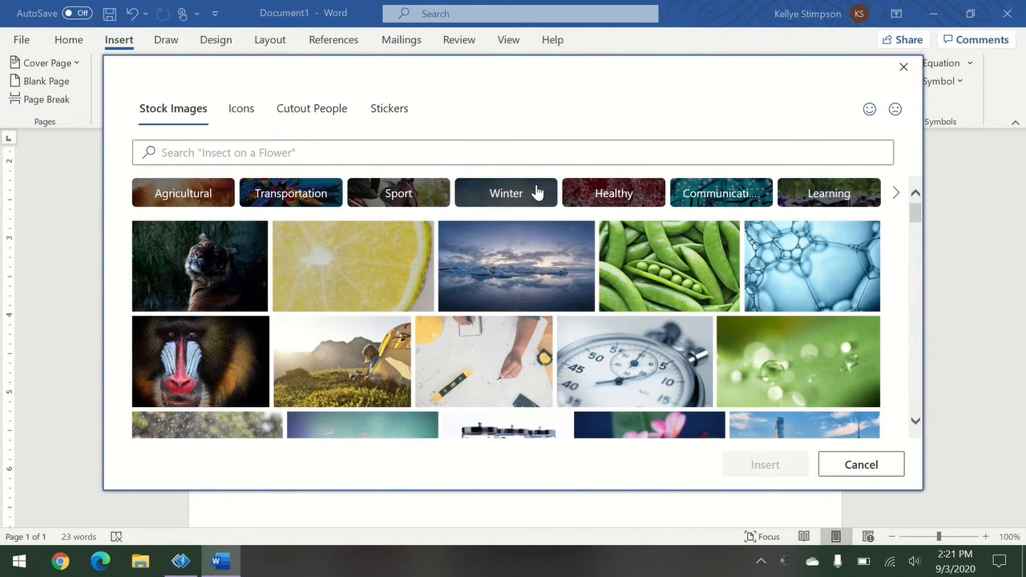
pyautogui.click(536, 192)
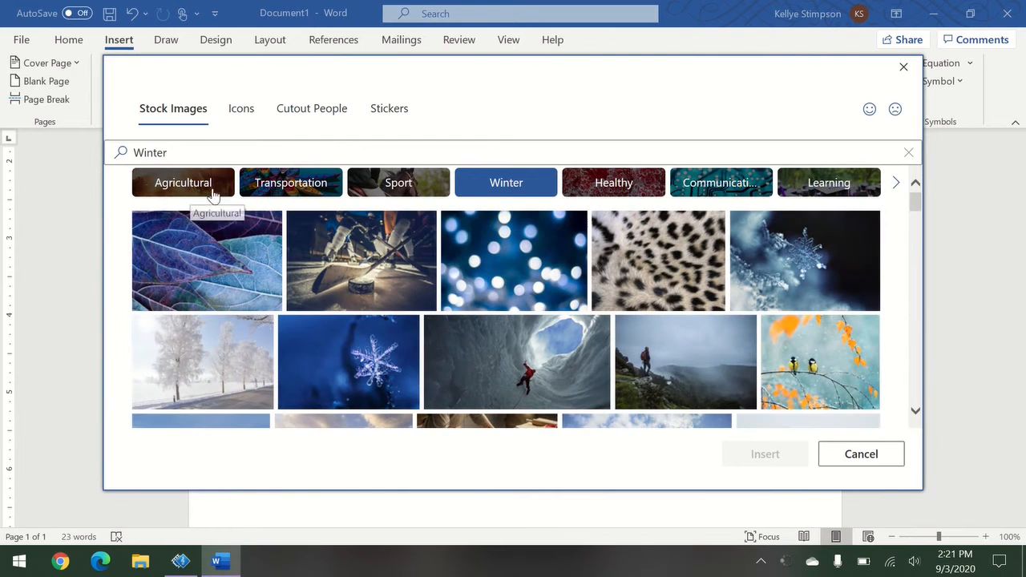
pyautogui.click(170, 188)
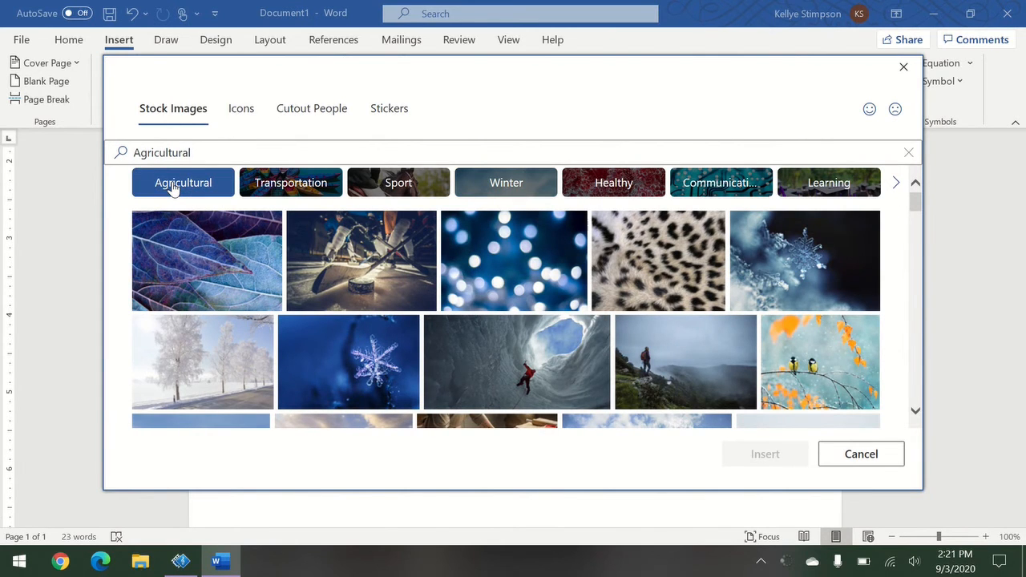
pyautogui.scroll(-1, 665, 276)
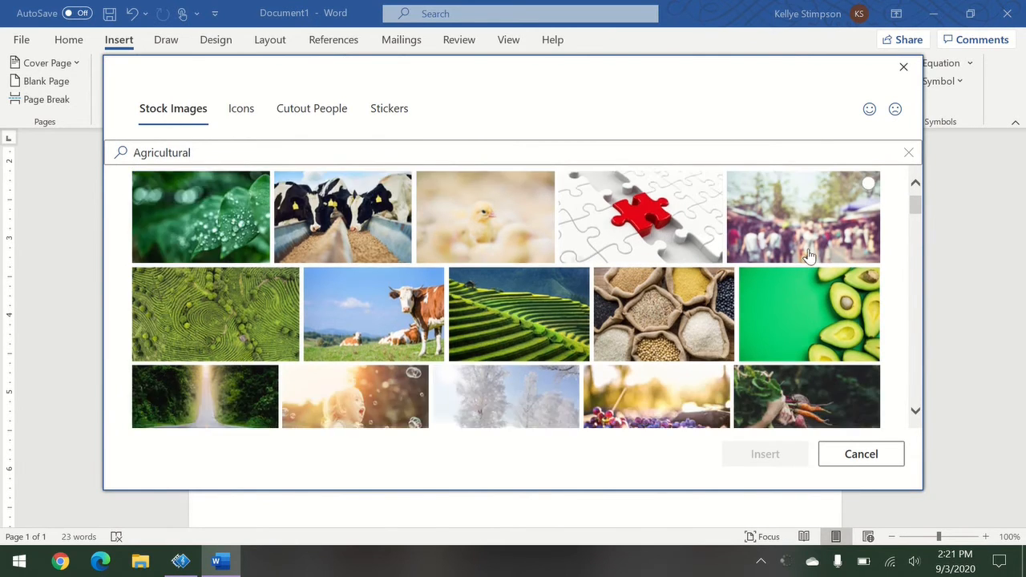
pyautogui.click(655, 276)
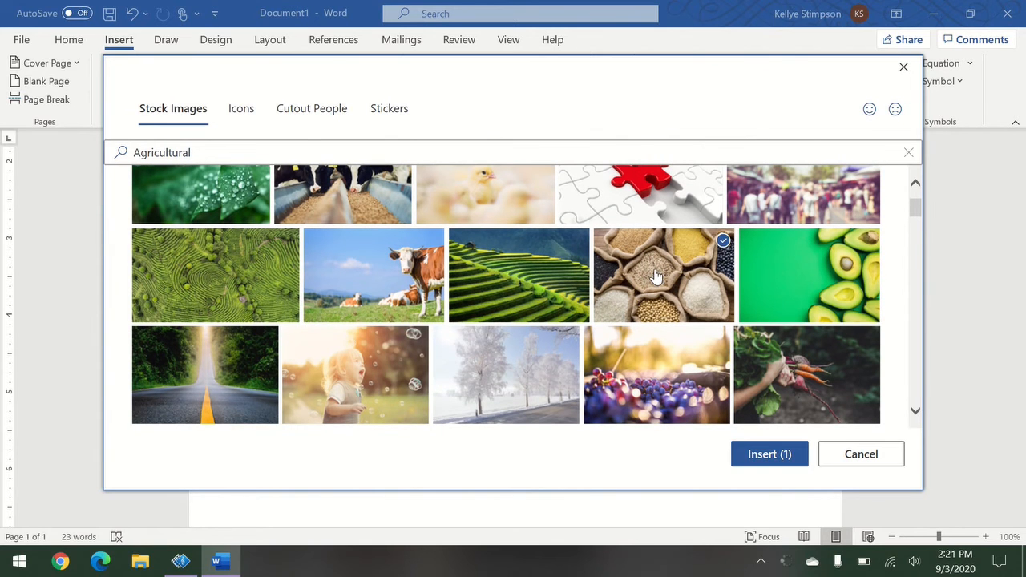
pyautogui.click(763, 454)
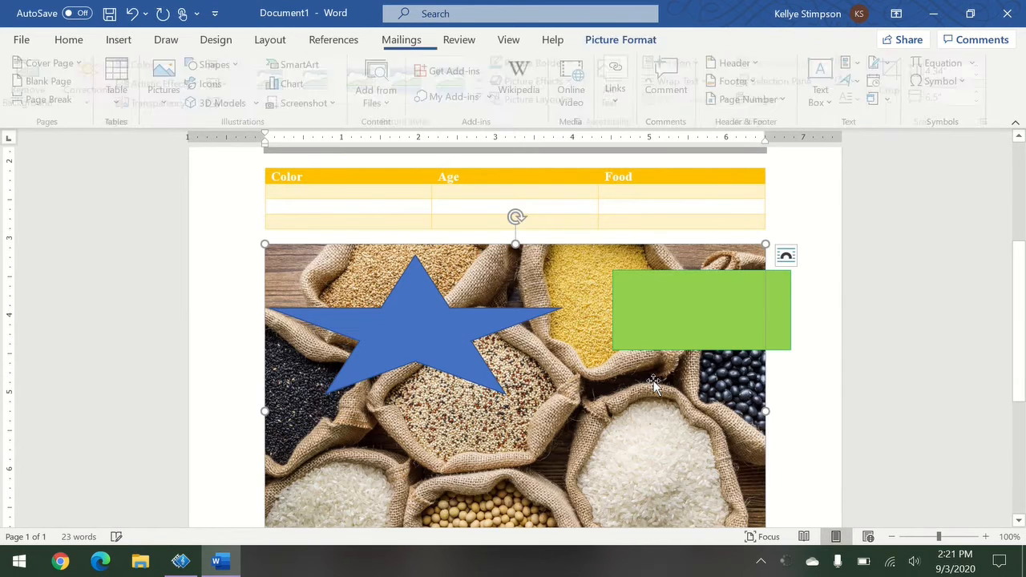
# Set the grain photo's text wrapping to Top and Bottom.
pyautogui.scroll(-2, 683, 441)
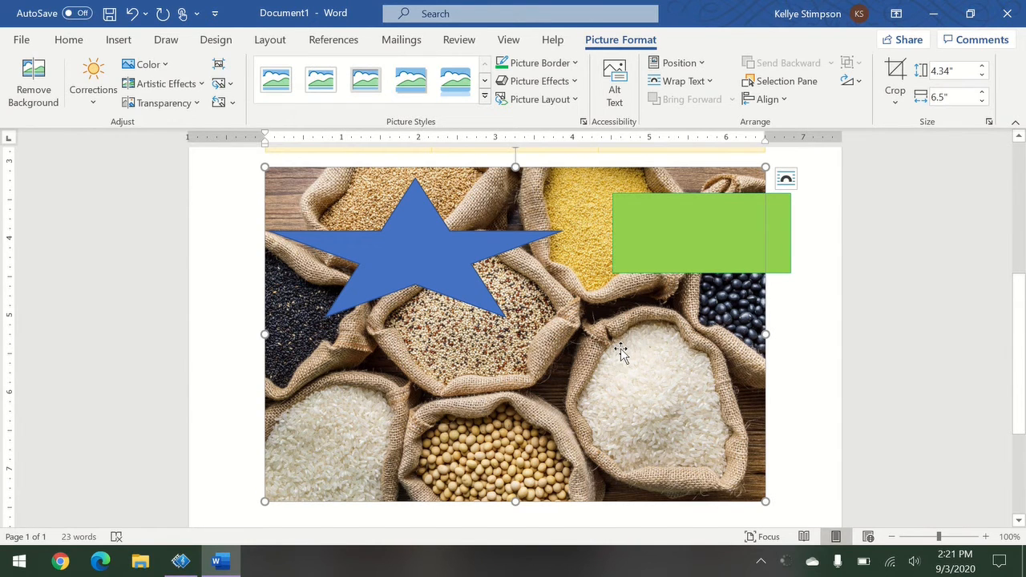
pyautogui.moveTo(623, 353); pyautogui.dragTo(760, 382)
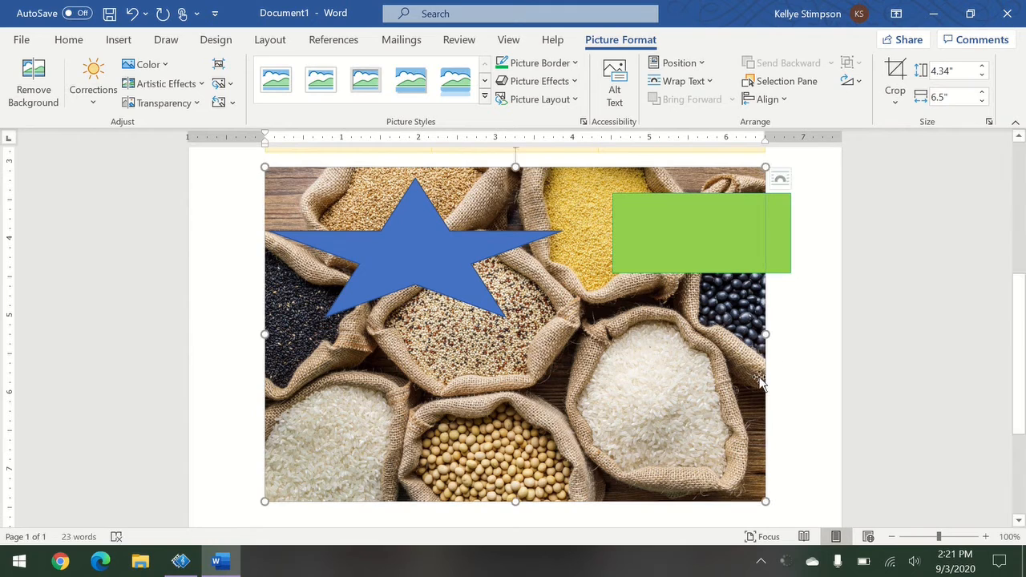
pyautogui.click(788, 181)
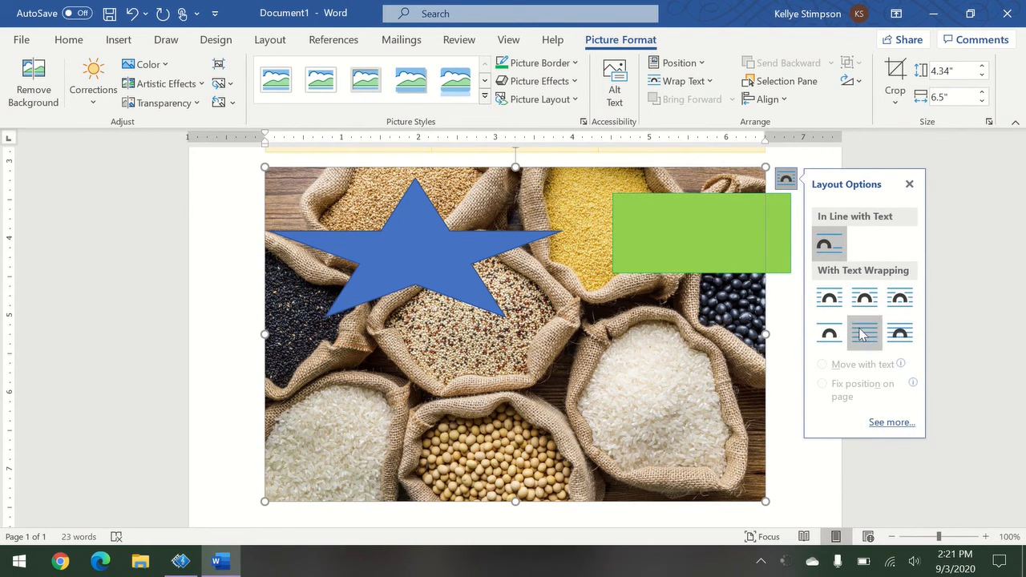
pyautogui.click(900, 333)
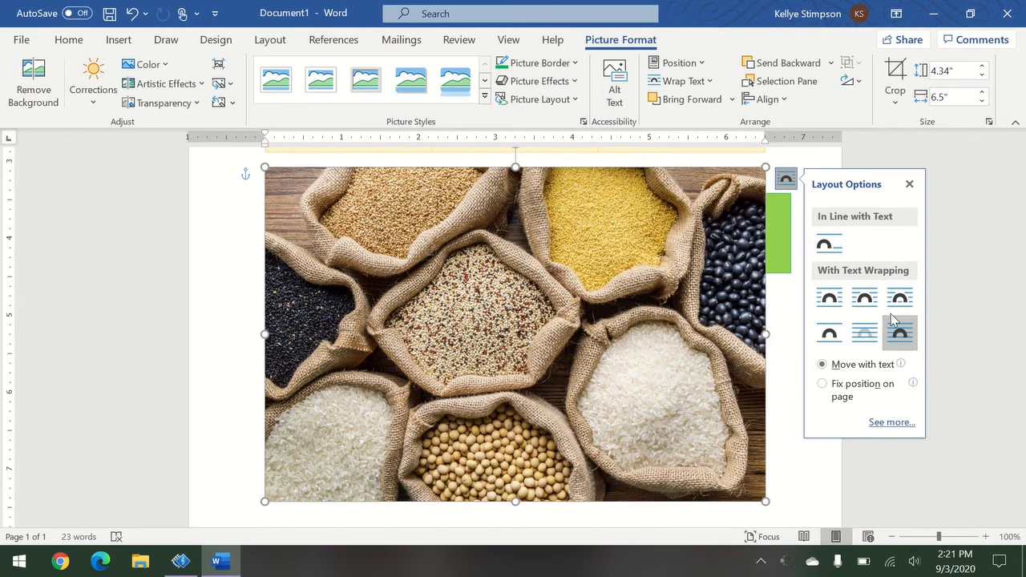
pyautogui.click(900, 311)
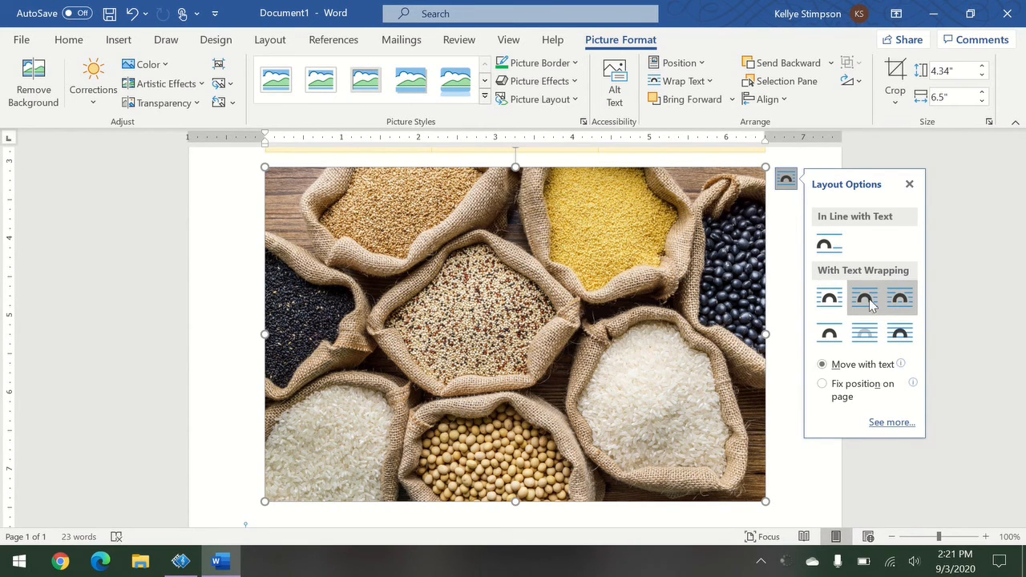
pyautogui.click(874, 313)
pyautogui.click(826, 337)
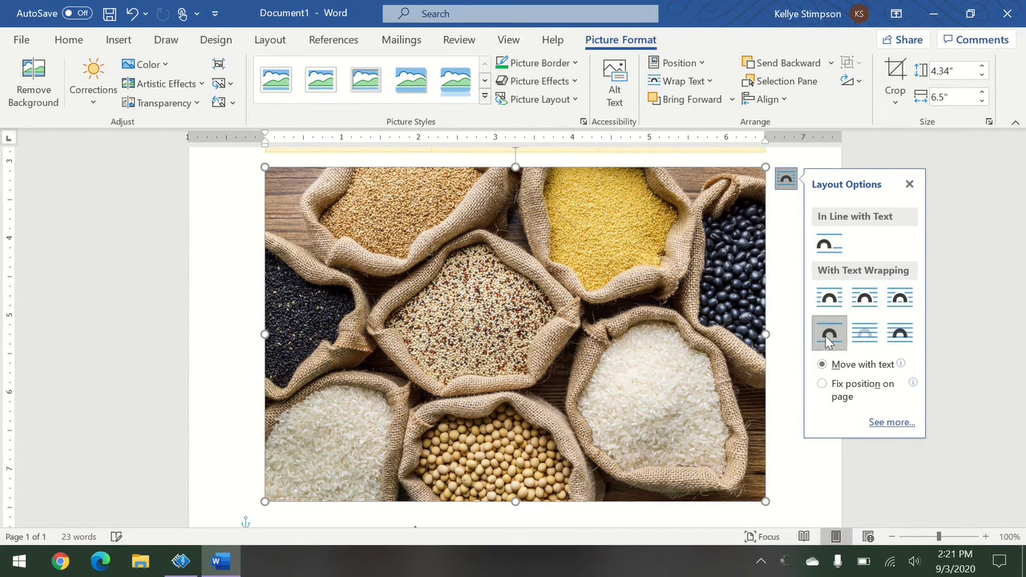
pyautogui.click(651, 356)
# Shrink the photo to 2.17" × 3.26" and move it under the green rectangle.
pyautogui.scroll(-3, 651, 356)
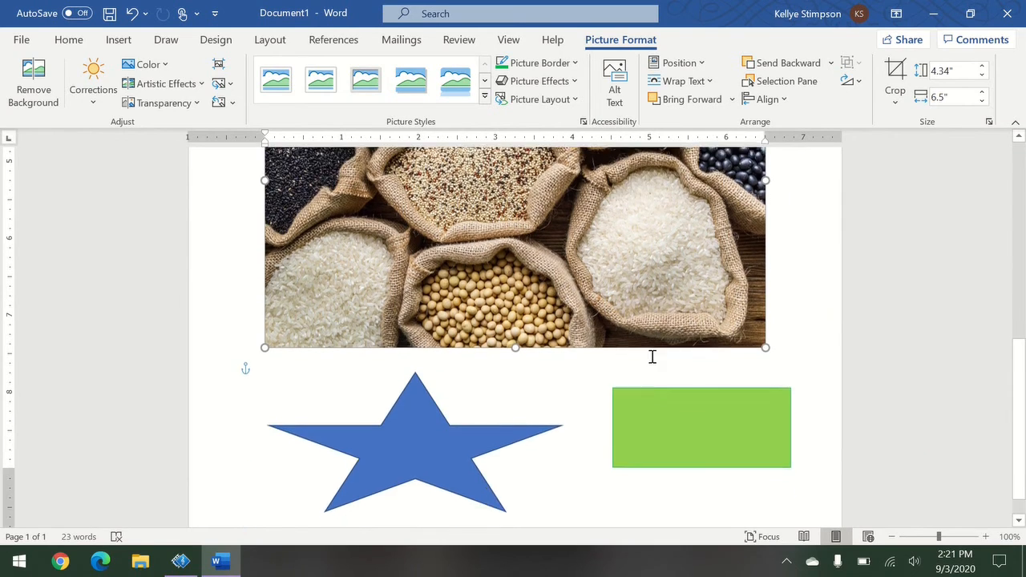
pyautogui.scroll(3, 651, 356)
pyautogui.scroll(-3, 651, 356)
pyautogui.scroll(3, 651, 356)
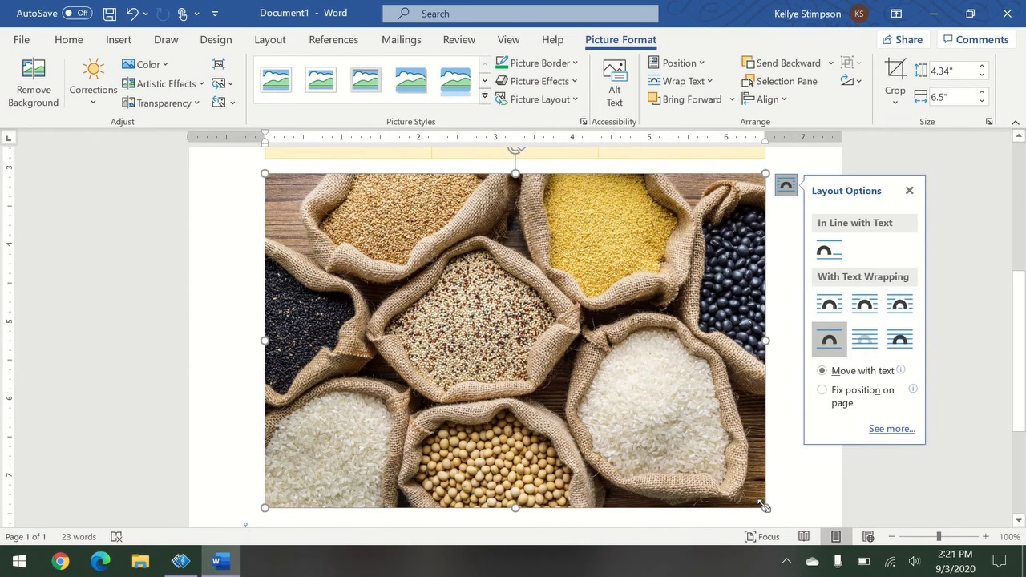
pyautogui.moveTo(764, 507); pyautogui.dragTo(515, 340)
pyautogui.moveTo(374, 275); pyautogui.dragTo(676, 277)
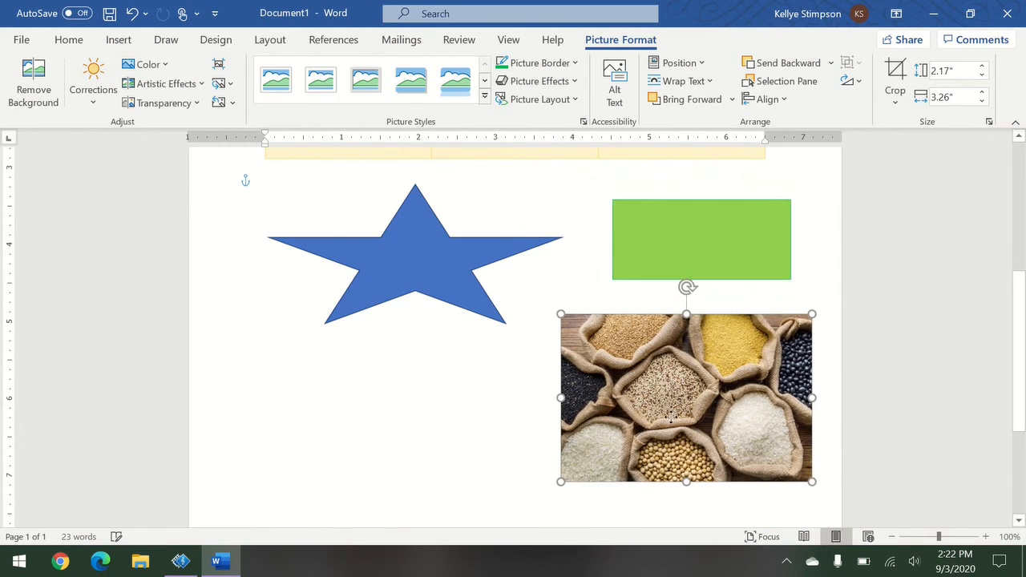
# Give the photo the Soft Edge Rectangle picture style.
pyautogui.click(367, 455)
pyautogui.click(599, 416)
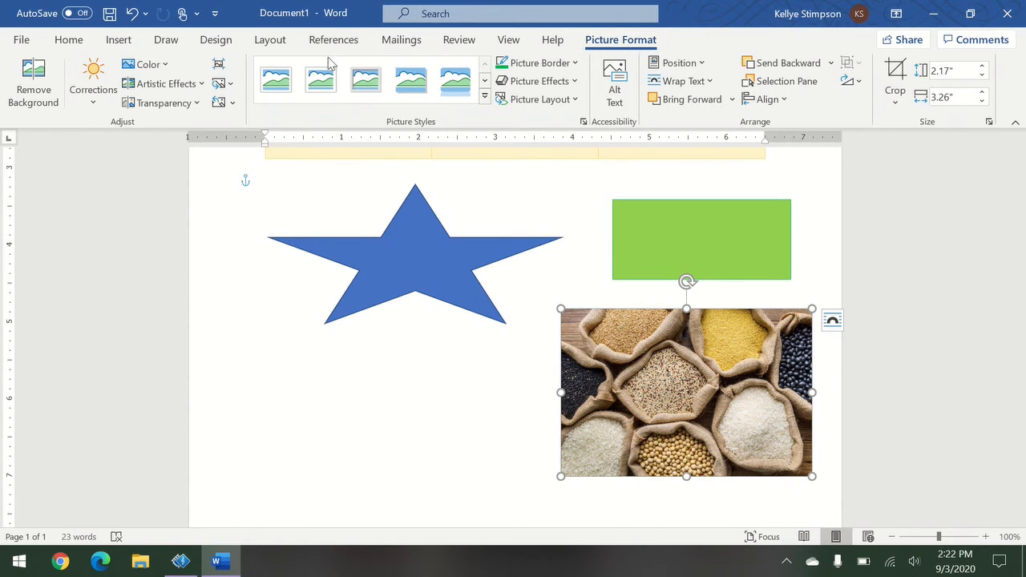
pyautogui.click(94, 105)
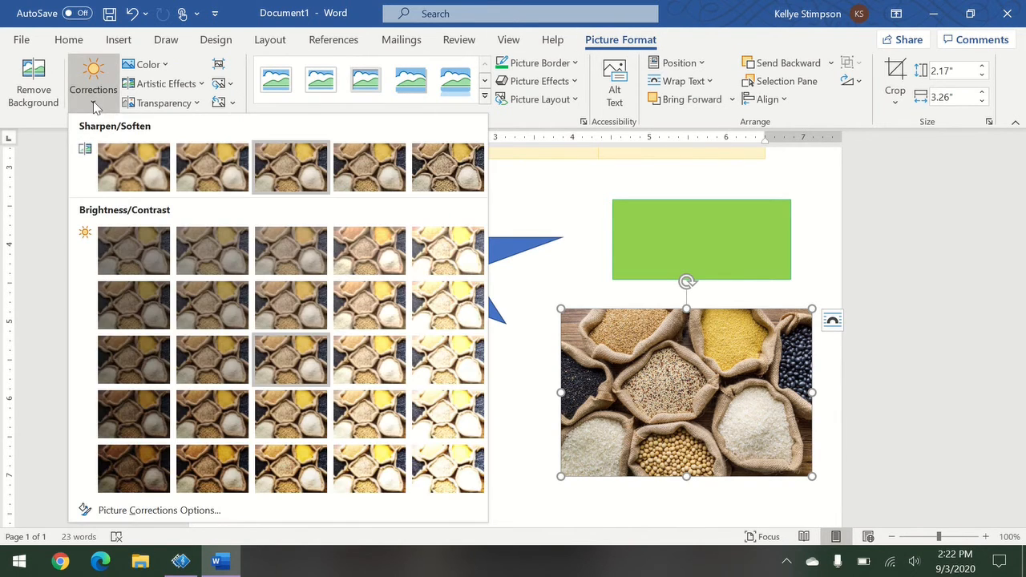
pyautogui.click(164, 69)
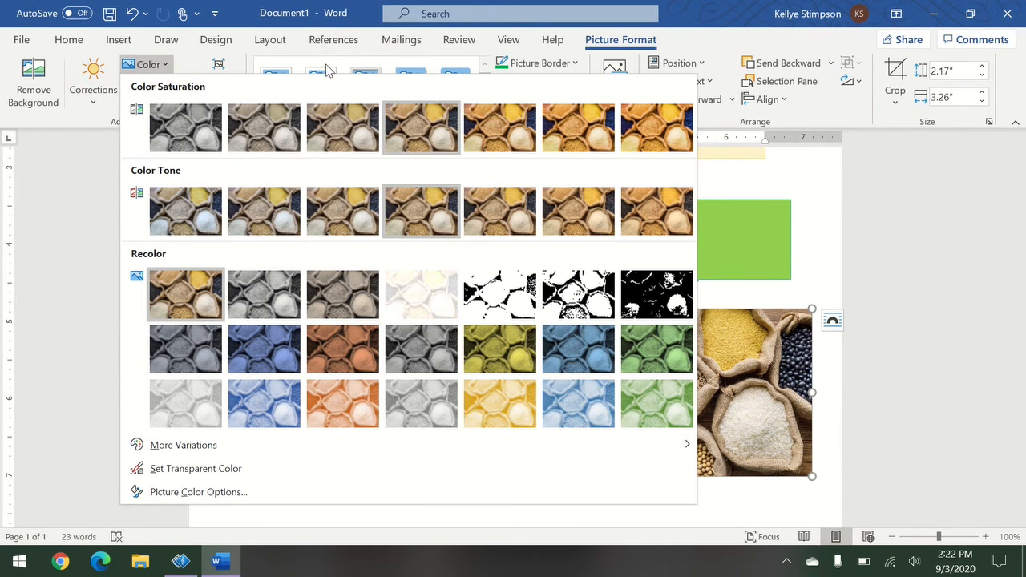
pyautogui.click(359, 83)
pyautogui.click(357, 84)
pyautogui.click(485, 82)
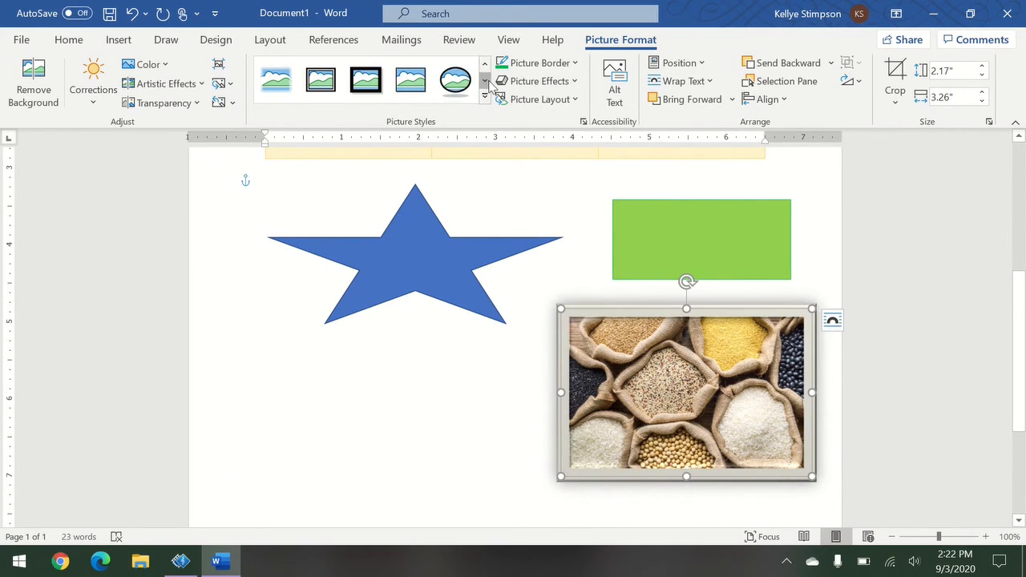
pyautogui.click(443, 91)
pyautogui.click(275, 80)
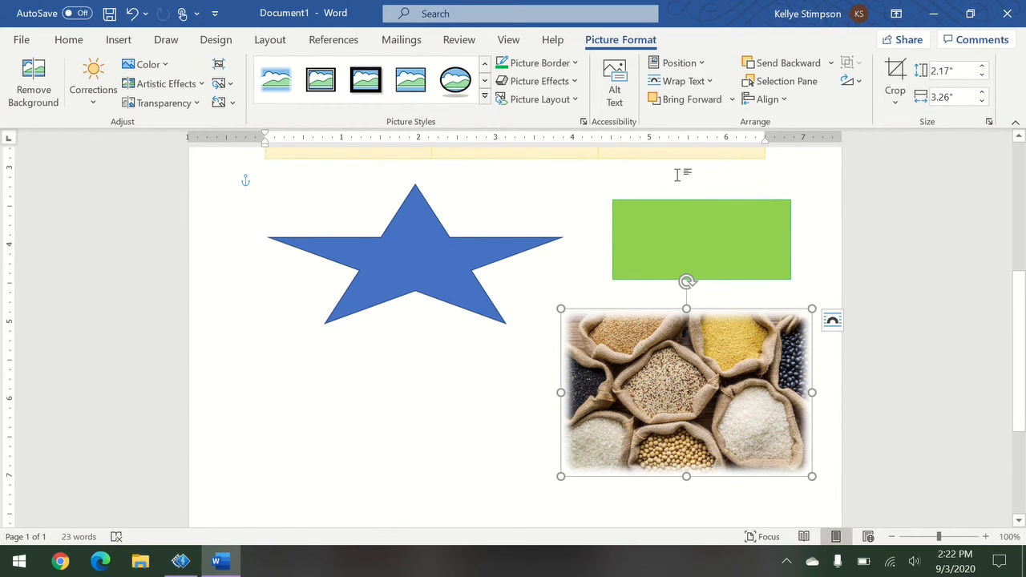
# Crop the photo's top and right, keeping a 1.67" × 2.15" area.
pyautogui.click(903, 72)
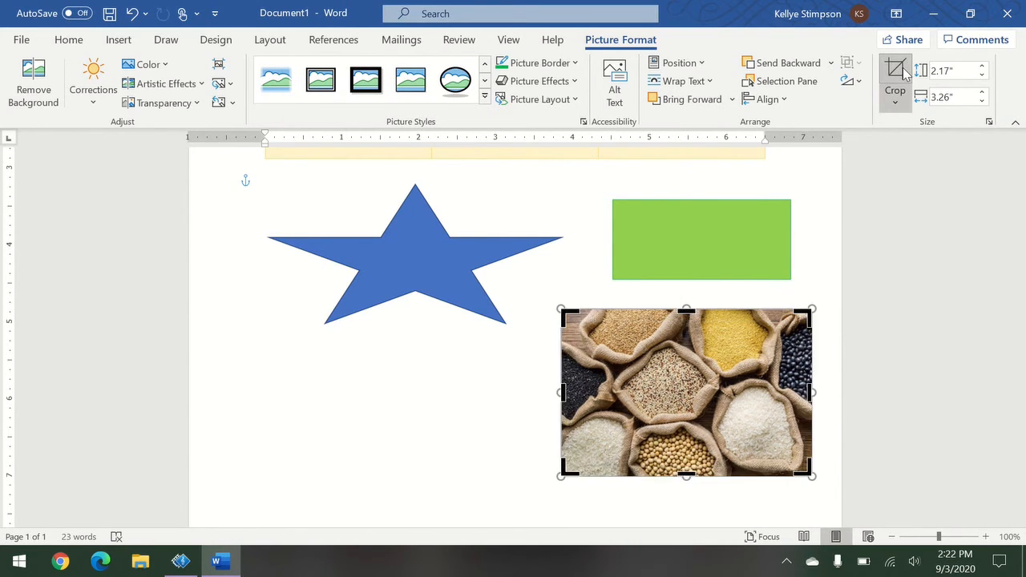
pyautogui.moveTo(804, 314); pyautogui.dragTo(728, 348)
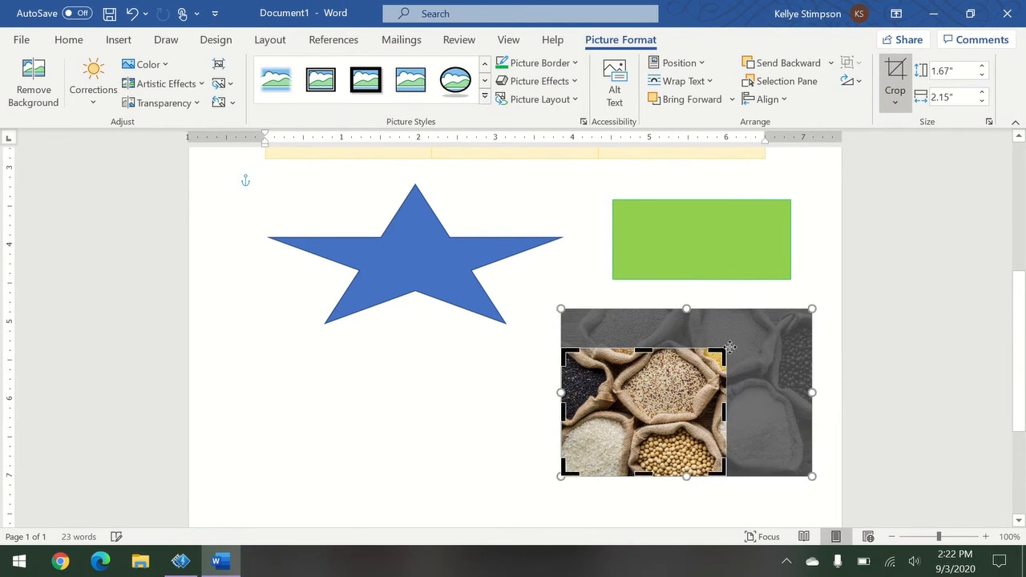
pyautogui.click(825, 278)
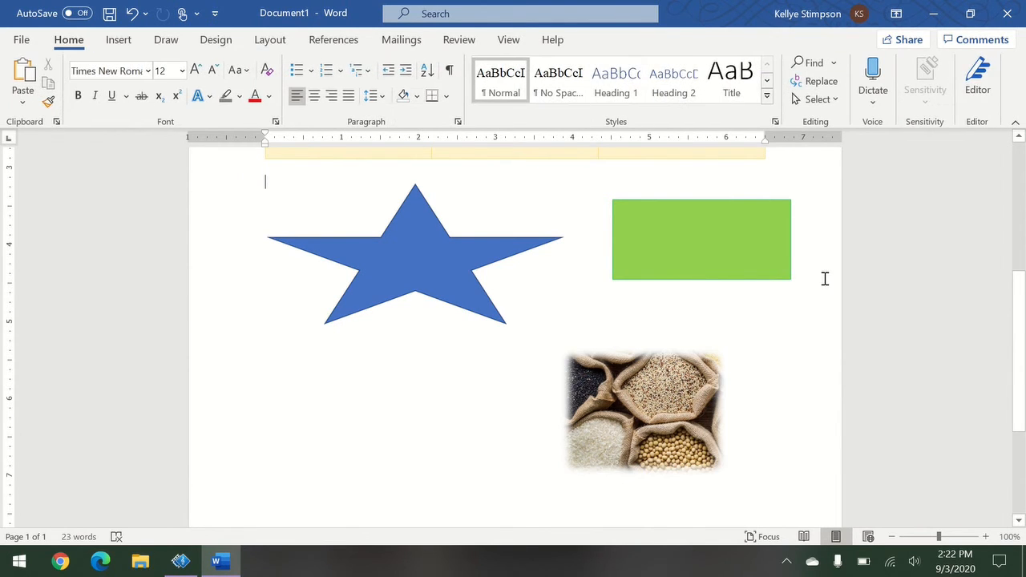
# Set the page color to a custom light pink chosen under More Colors.
pyautogui.click(114, 45)
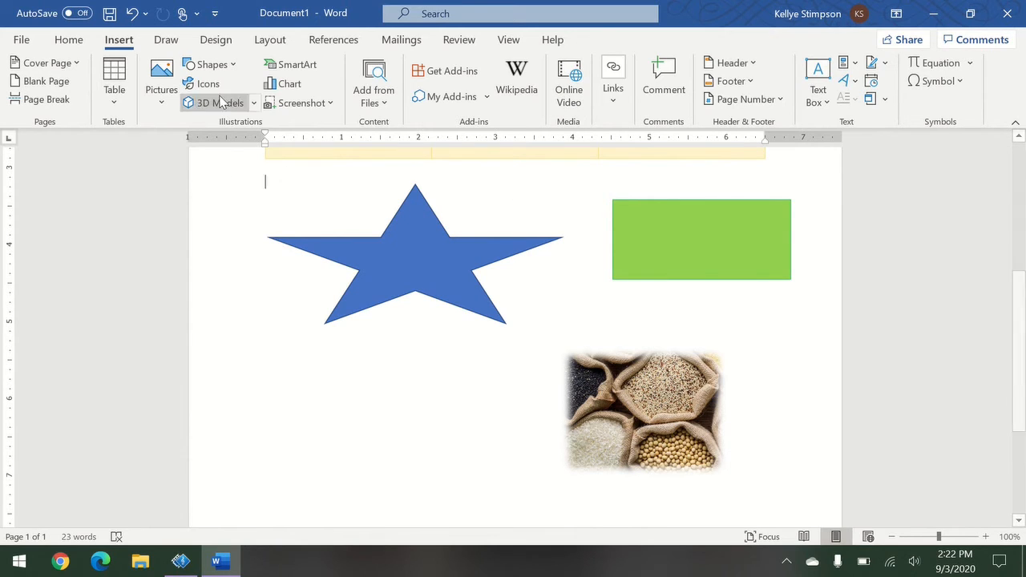
pyautogui.click(167, 40)
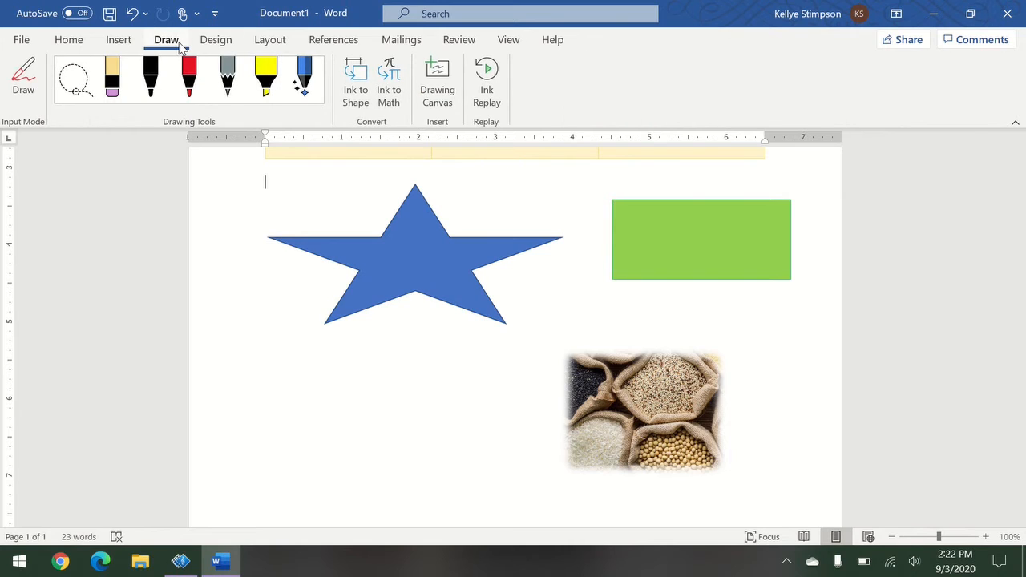
pyautogui.click(221, 42)
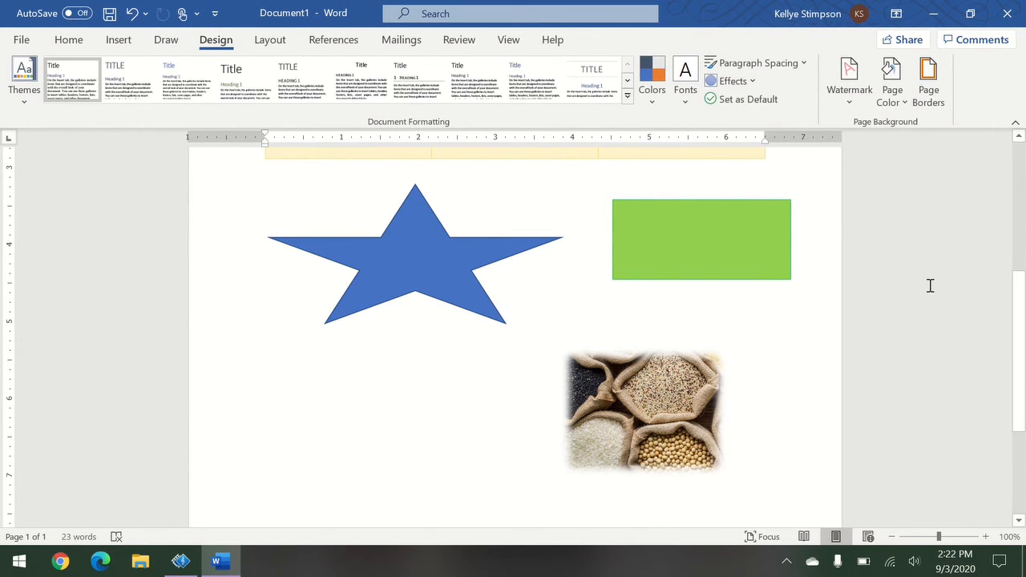
pyautogui.scroll(3, 930, 285)
pyautogui.scroll(2, 930, 285)
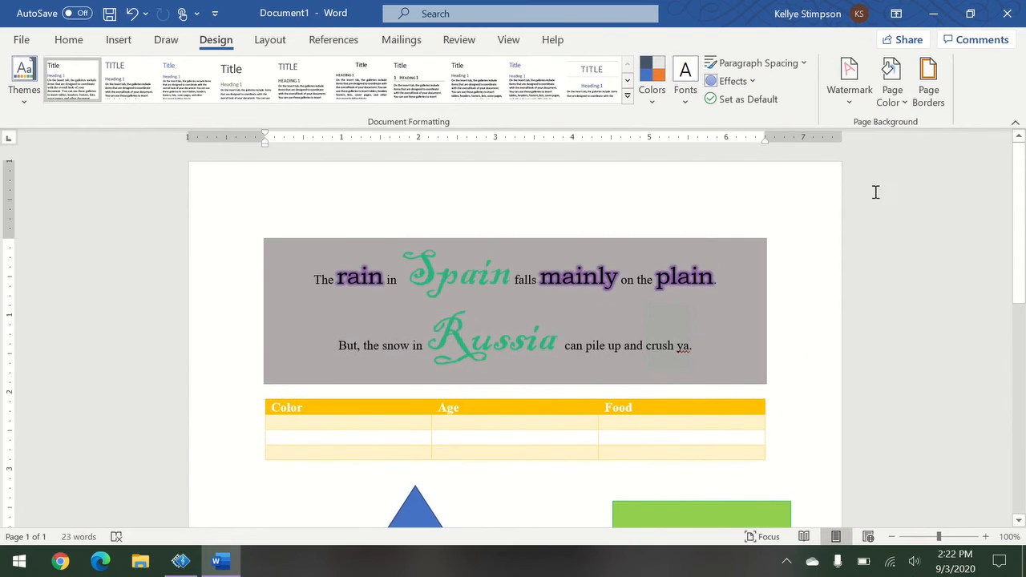
pyautogui.click(895, 109)
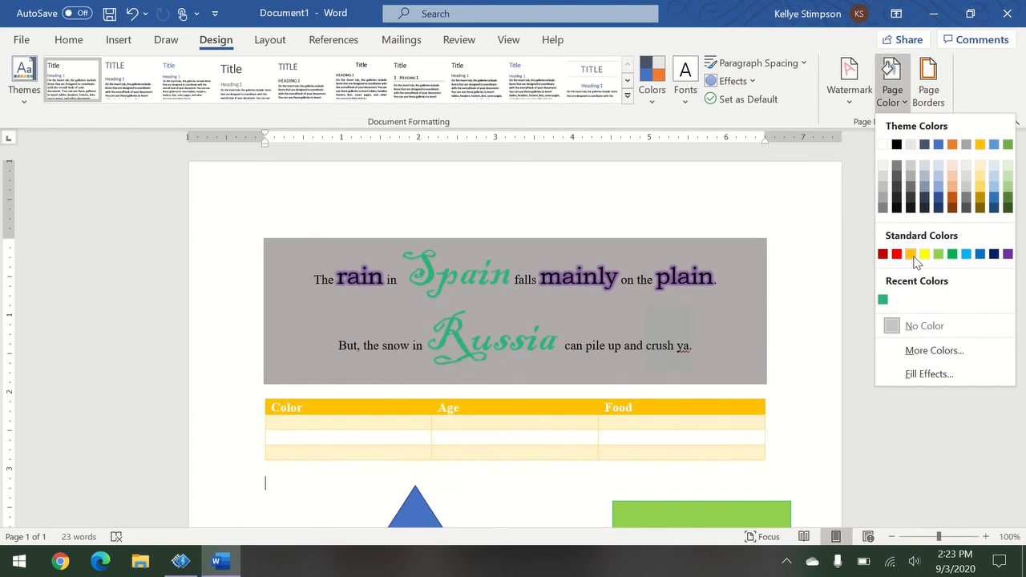
pyautogui.click(935, 350)
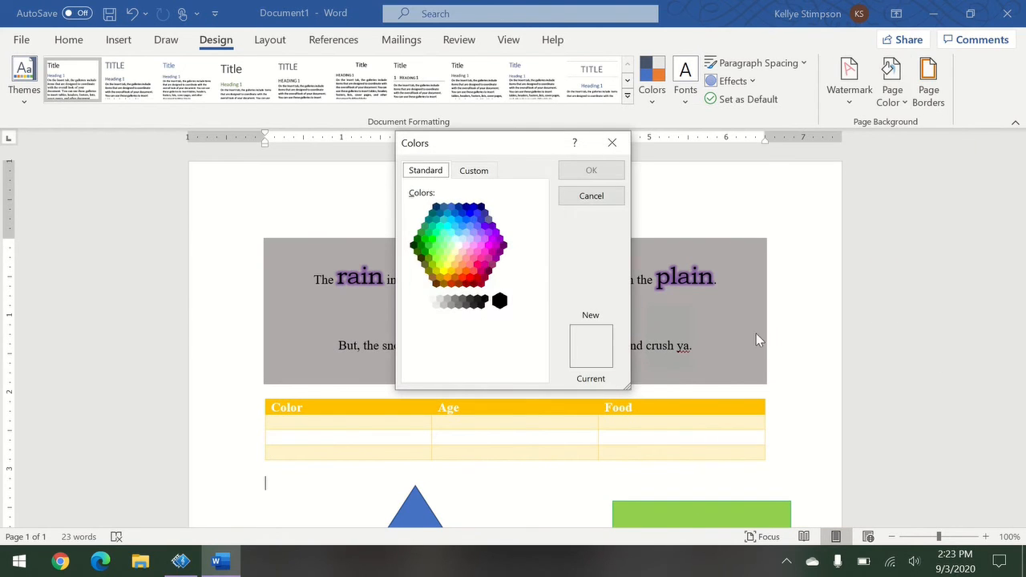
pyautogui.click(462, 252)
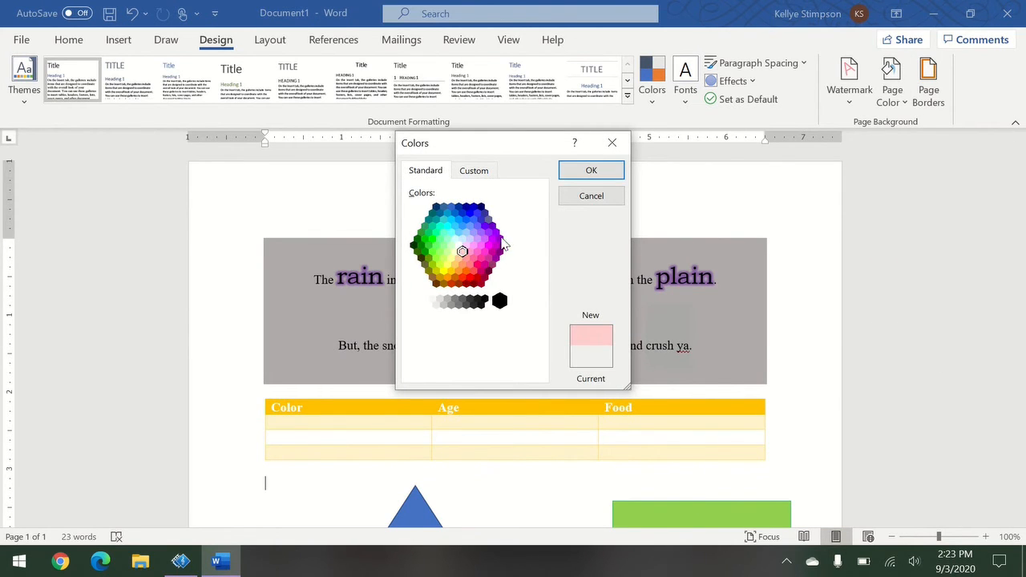
pyautogui.click(572, 170)
pyautogui.scroll(-3, 922, 329)
pyautogui.scroll(-3, 922, 329)
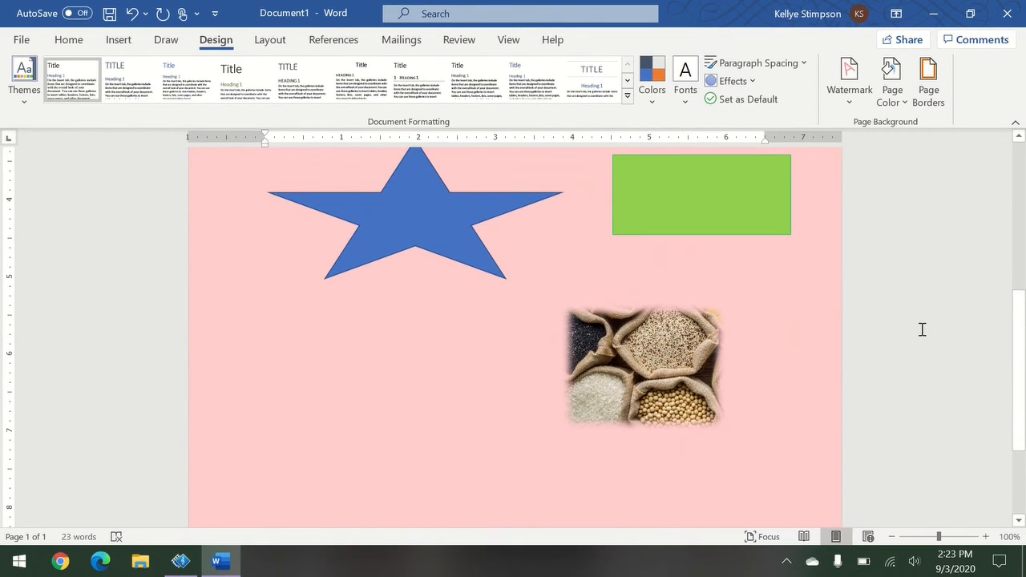
pyautogui.scroll(6, 922, 329)
pyautogui.scroll(1, 923, 331)
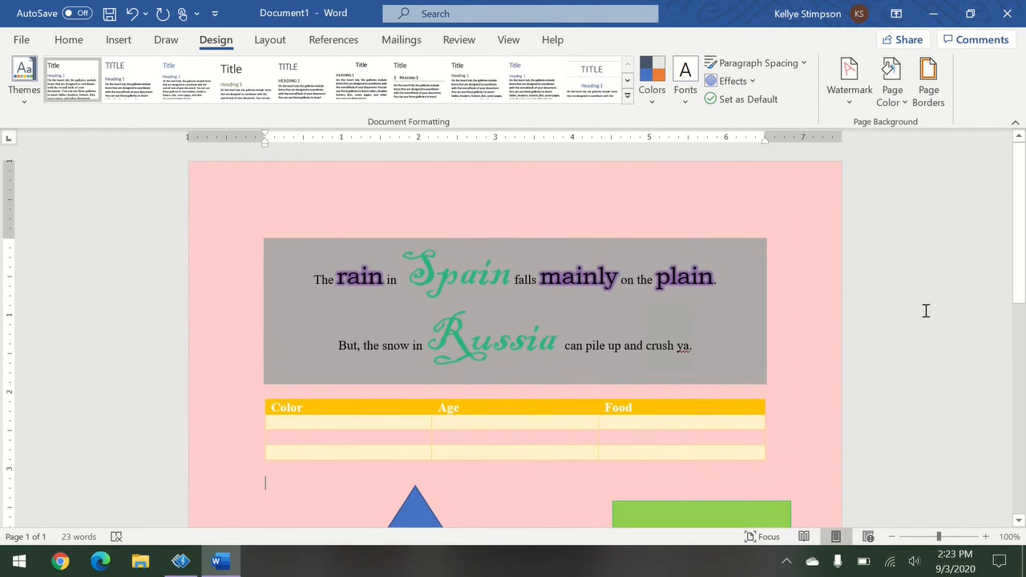
# Close the theme Colors list without a change and return to the Home tab.
pyautogui.click(646, 103)
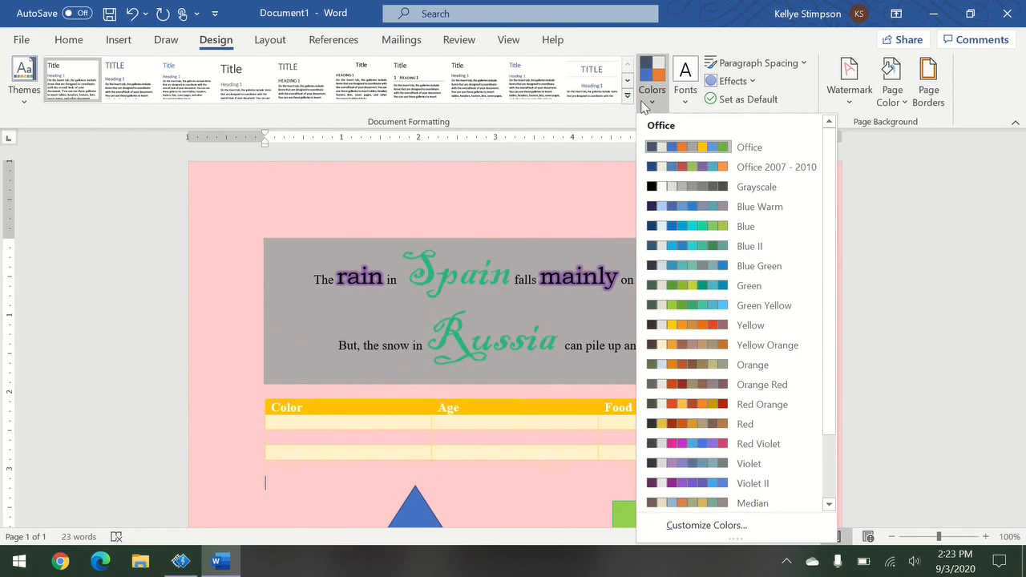
pyautogui.click(968, 260)
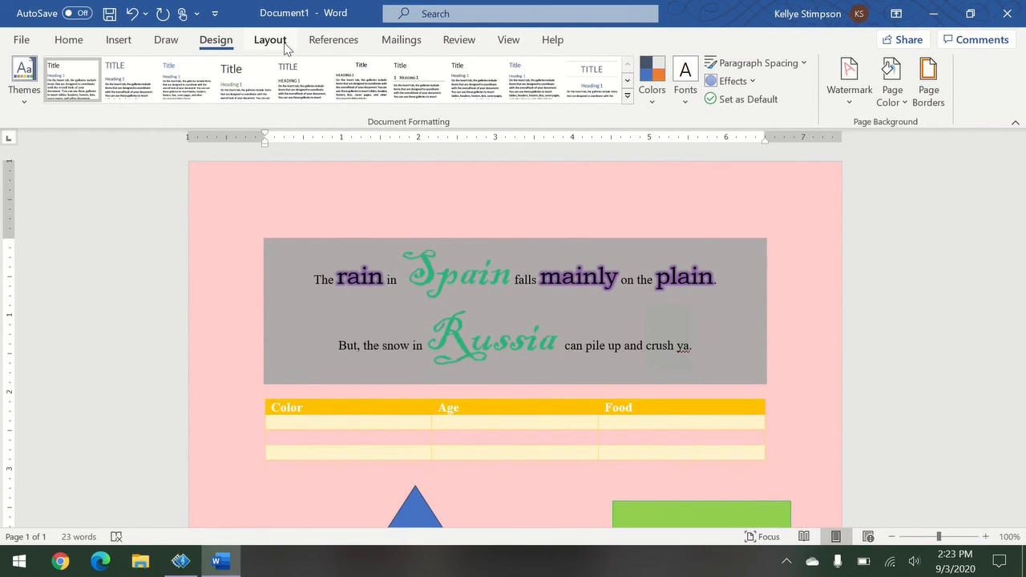
pyautogui.click(81, 45)
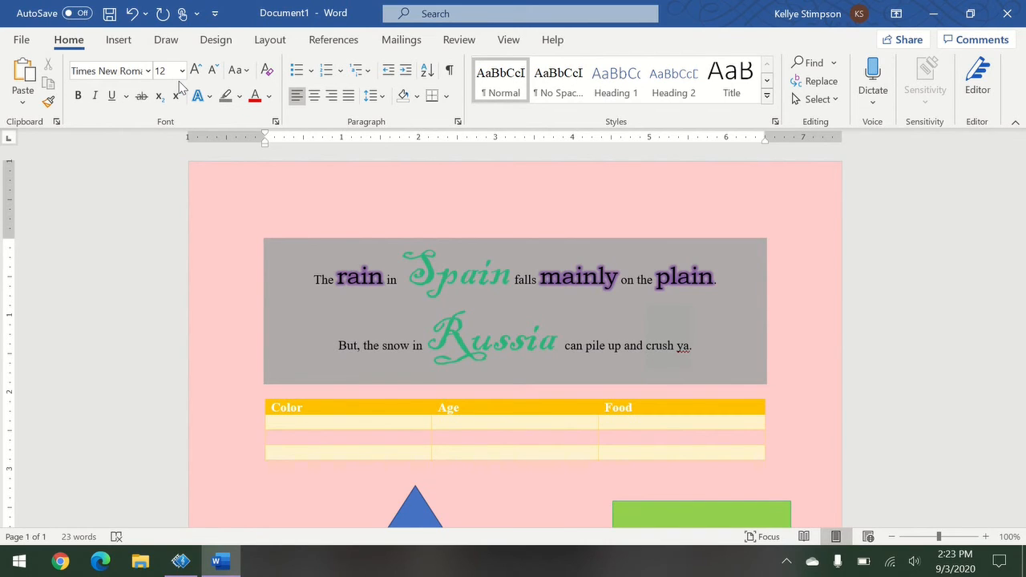
# Look over the margin presets, then switch the page to landscape orientation.
pyautogui.click(270, 40)
pyautogui.click(26, 104)
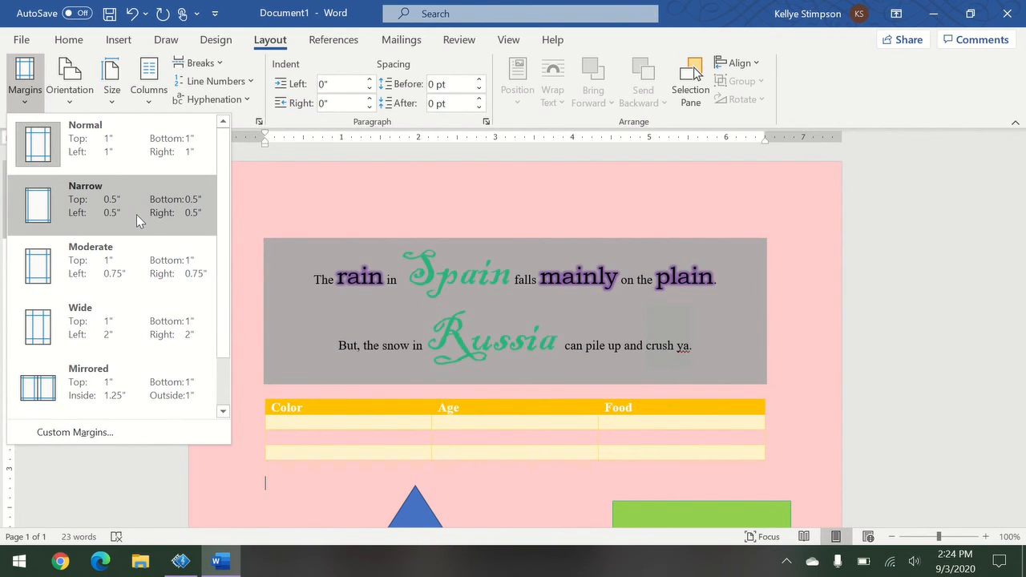
pyautogui.scroll(-1, 145, 273)
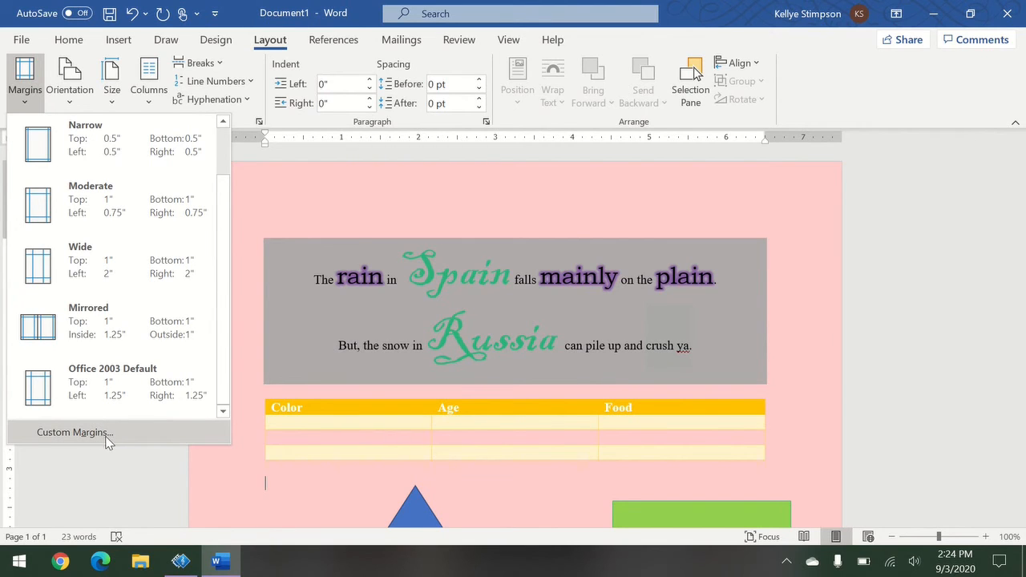
pyautogui.scroll(1, 120, 273)
pyautogui.click(86, 102)
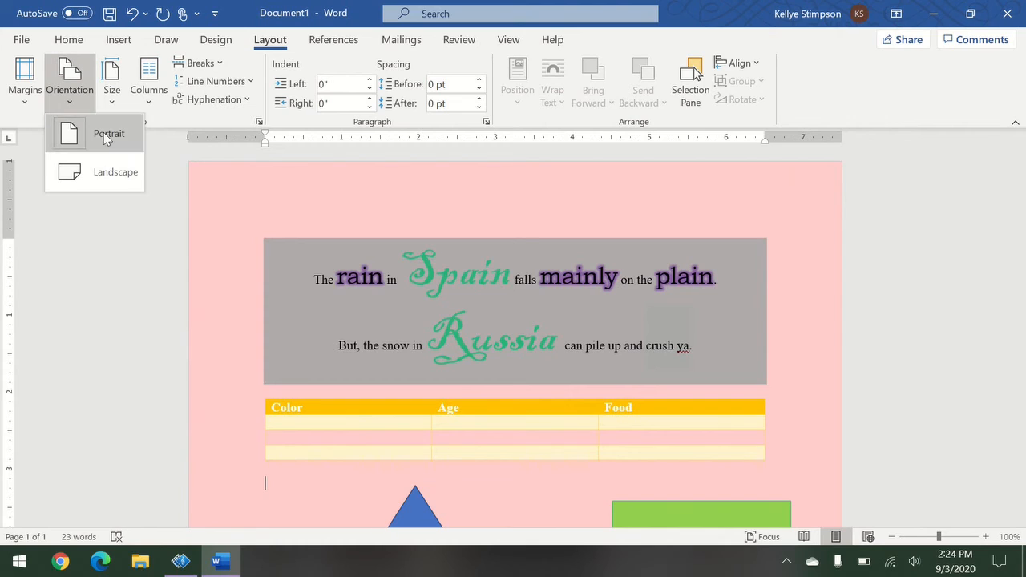
pyautogui.click(101, 177)
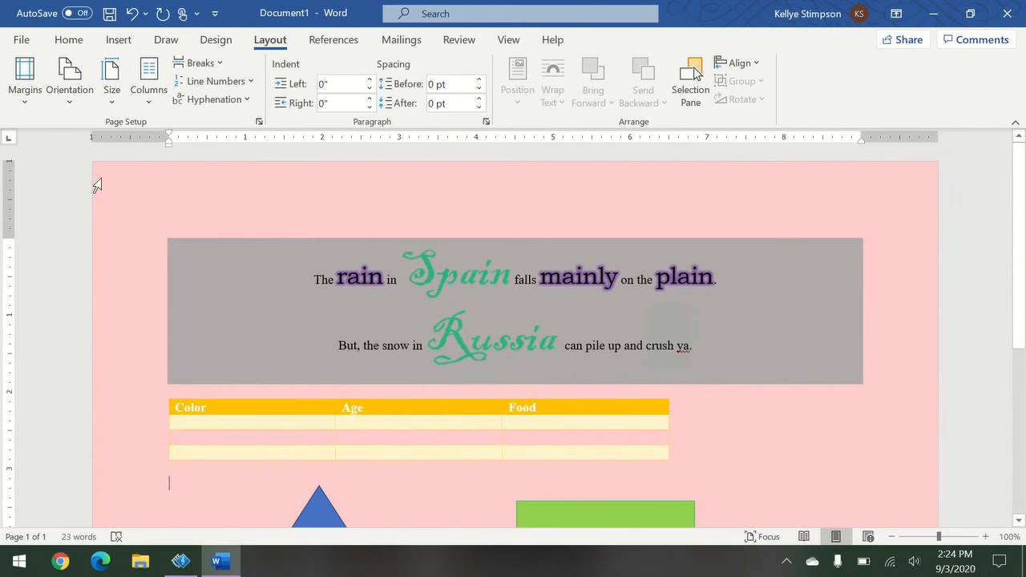
# Show the paper size choices, with Letter 8.5" × 11" still current.
pyautogui.scroll(-5, 453, 263)
pyautogui.scroll(6, 453, 280)
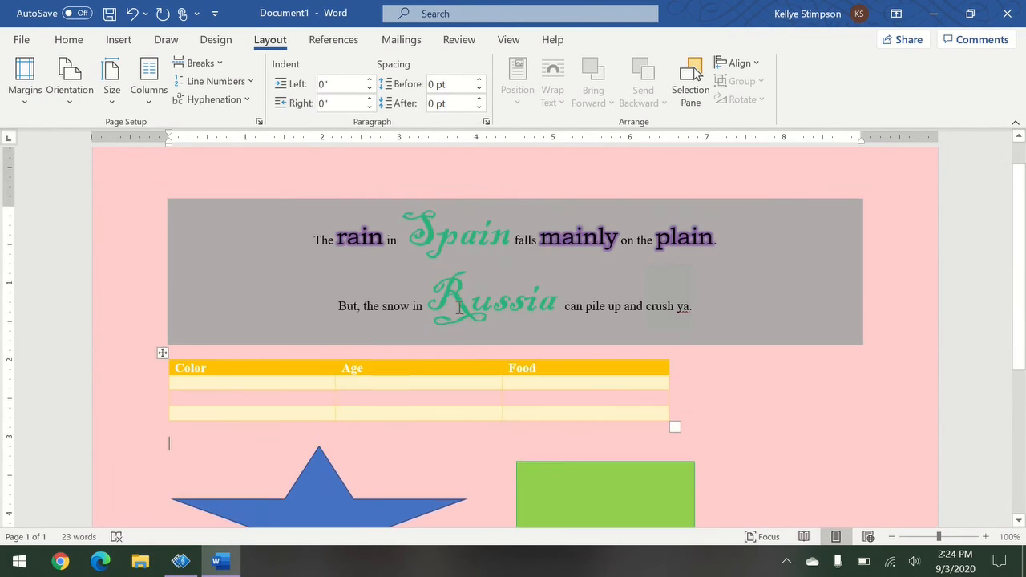
pyautogui.click(112, 103)
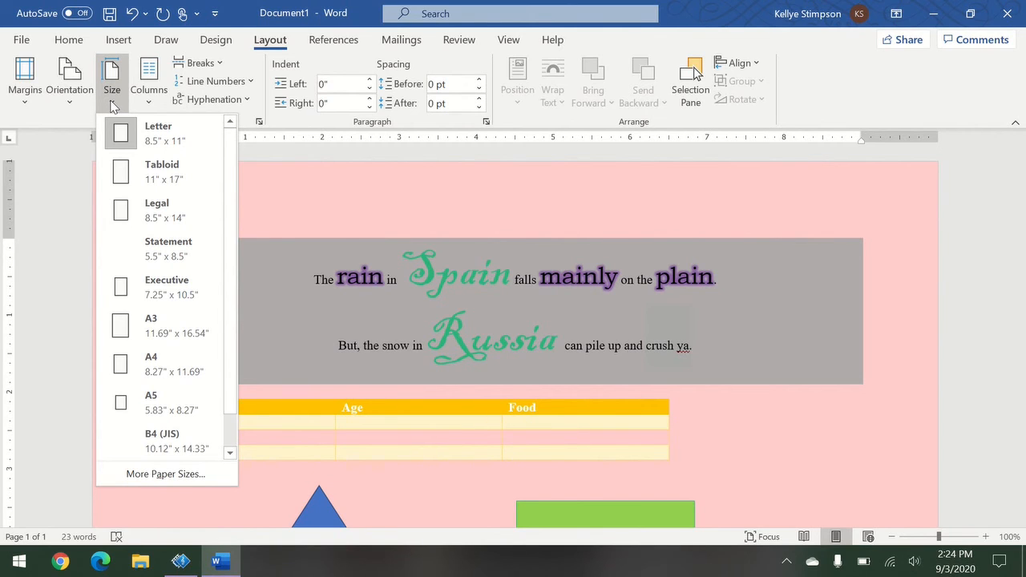
# Look at the column layout options and dismiss them without changes.
pyautogui.click(143, 94)
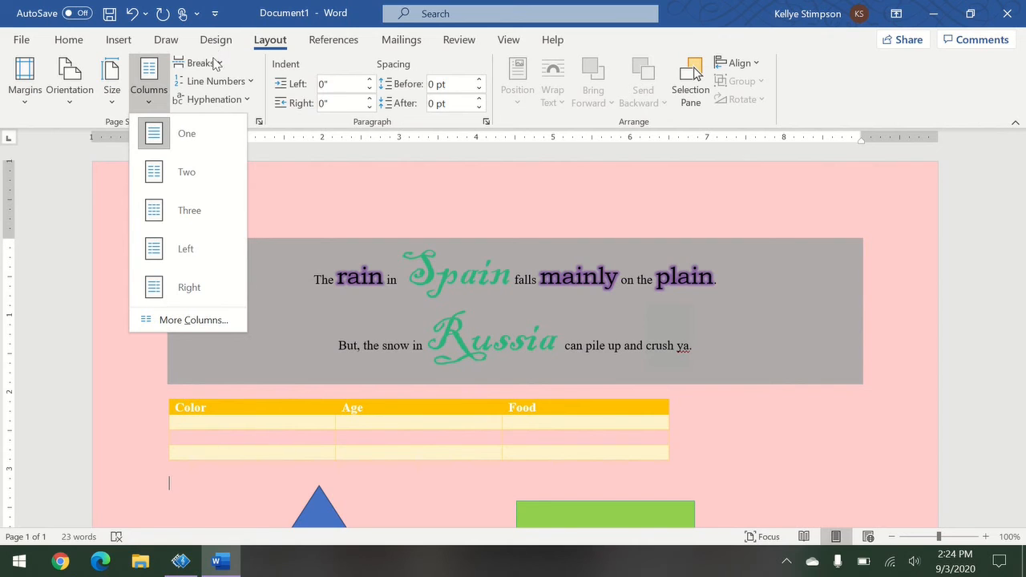
pyautogui.press('Escape')
pyautogui.scroll(-5, 834, 422)
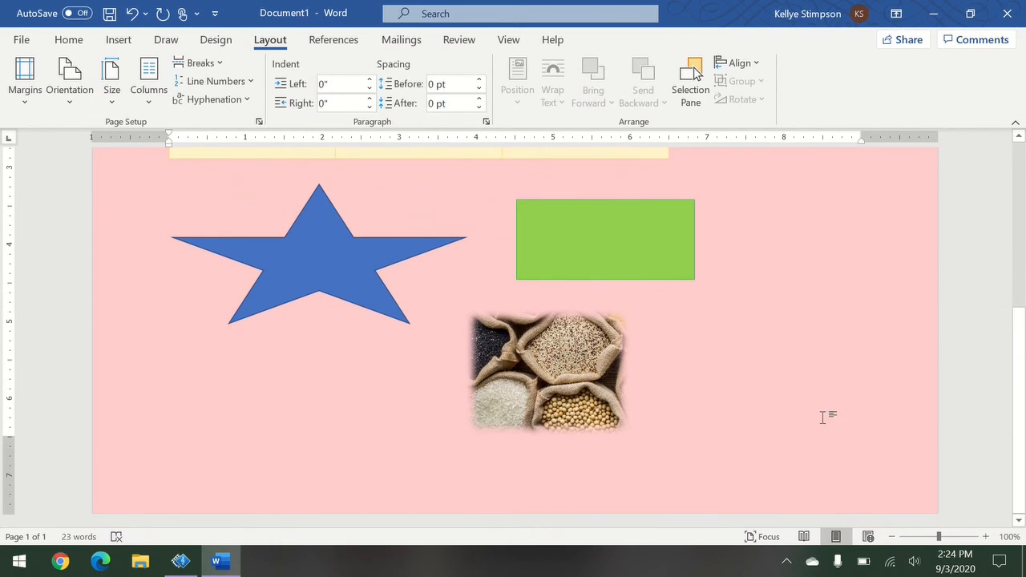
pyautogui.scroll(5, 703, 277)
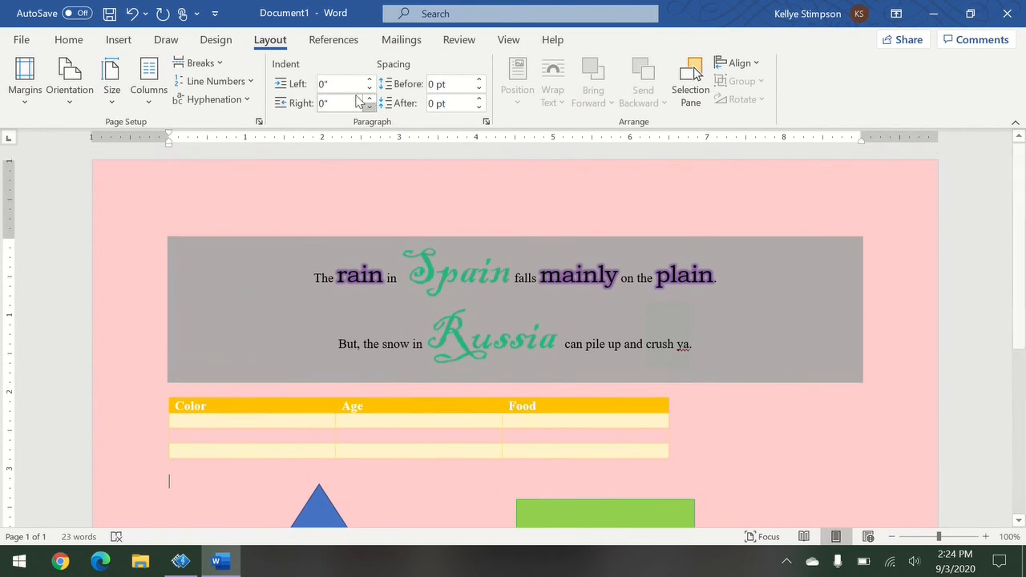
# Insert a page break so the star, green rectangle and grain photo move to page two.
pyautogui.click(197, 63)
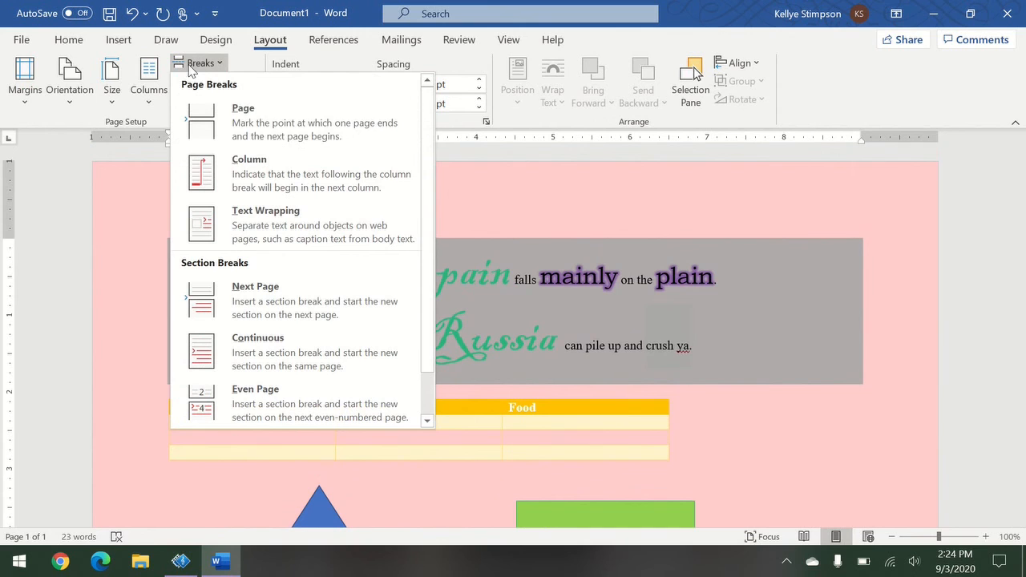
pyautogui.click(281, 133)
pyautogui.scroll(-8, 433, 292)
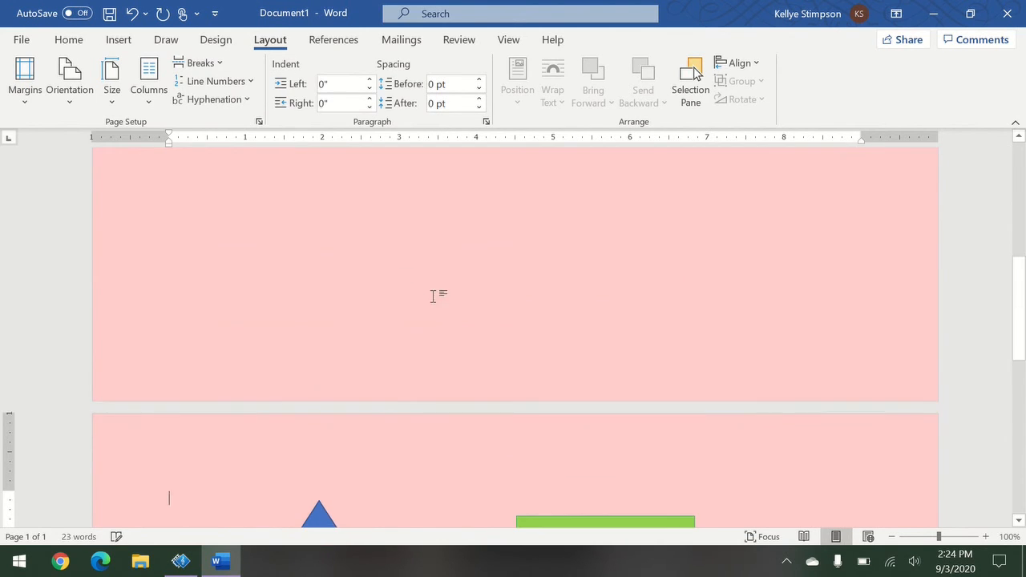
pyautogui.scroll(10, 432, 292)
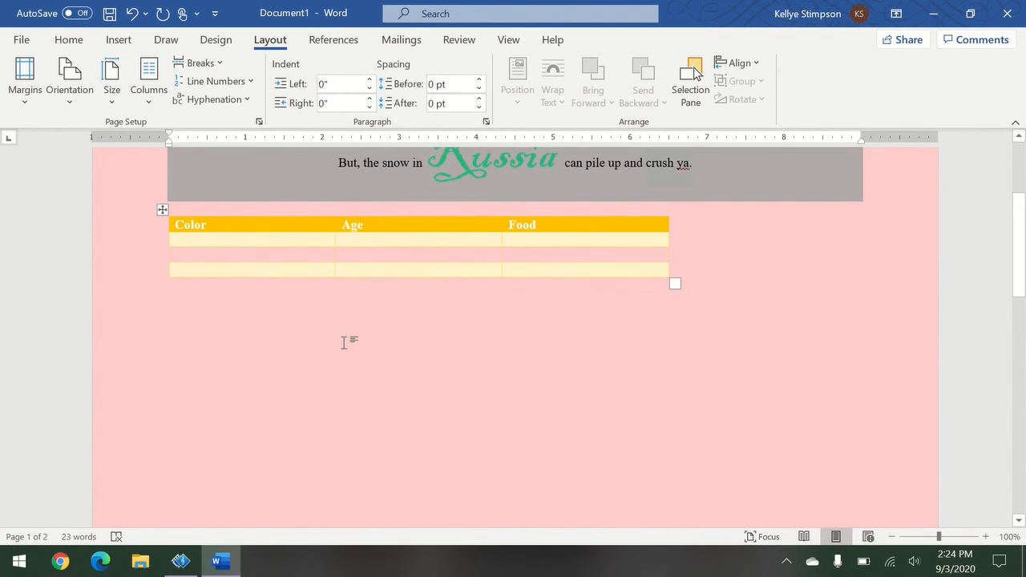
pyautogui.scroll(-8, 350, 343)
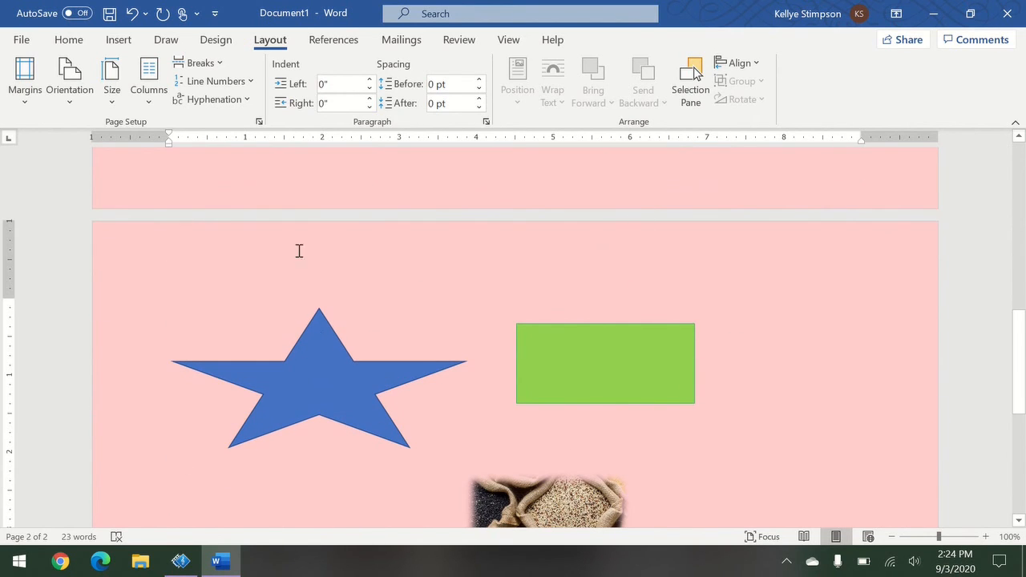
pyautogui.scroll(3, 259, 125)
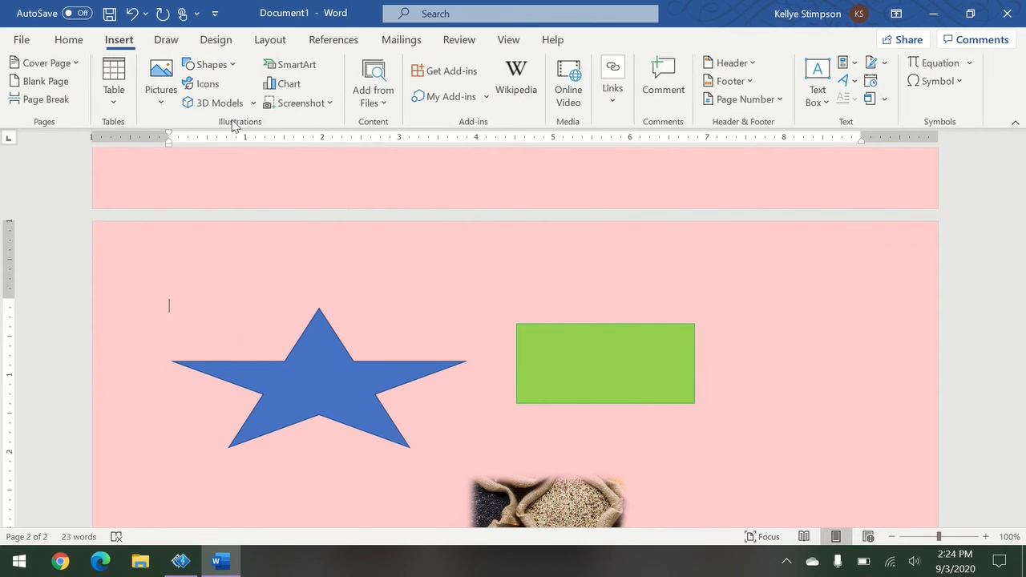
# Reopen the Layout Breaks list to review the break types, then close it.
pyautogui.click(288, 41)
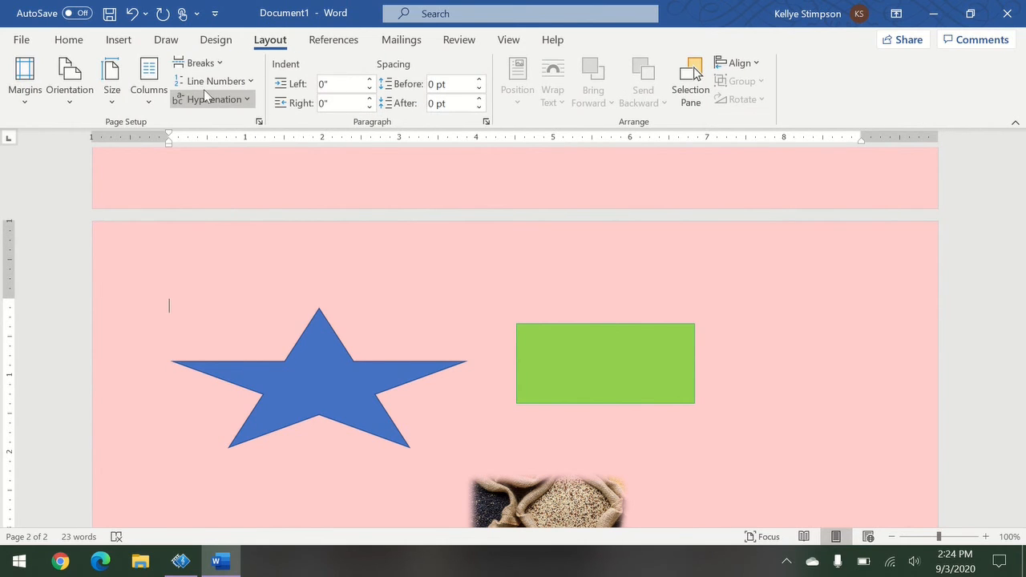
pyautogui.click(220, 70)
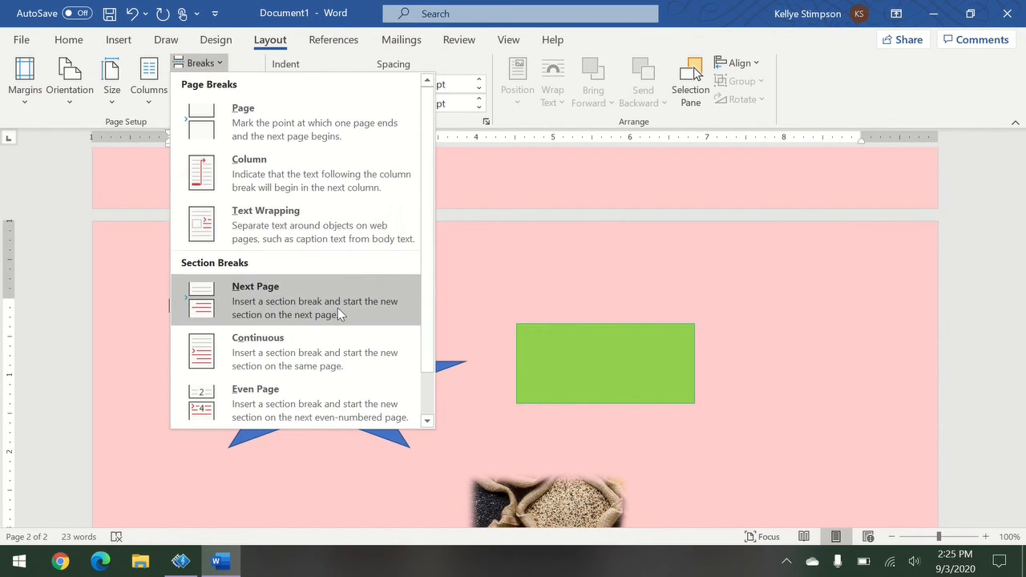
pyautogui.scroll(-1, 338, 311)
pyautogui.scroll(1, 340, 324)
pyautogui.click(333, 42)
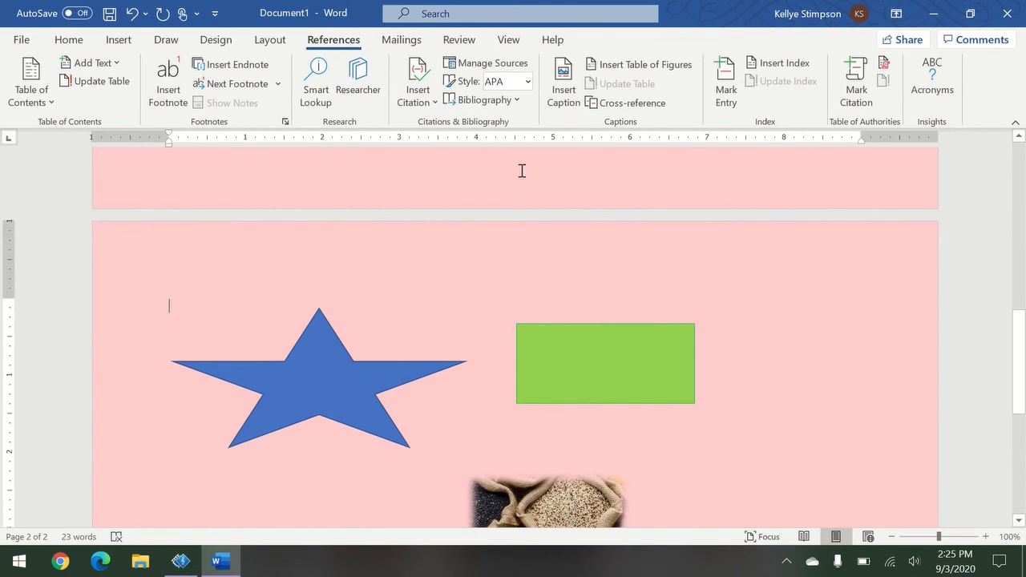
pyautogui.scroll(10, 590, 196)
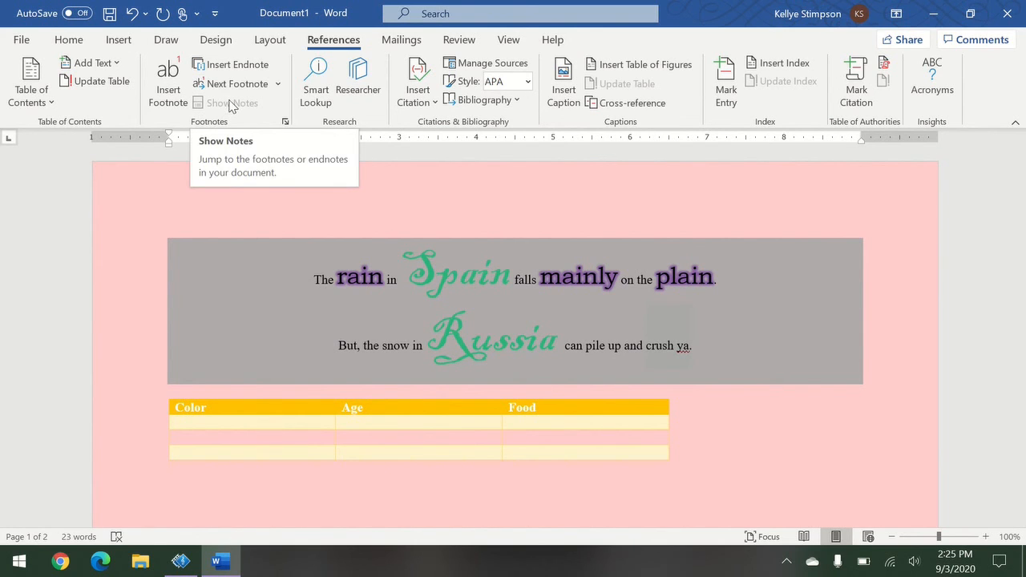
pyautogui.click(431, 104)
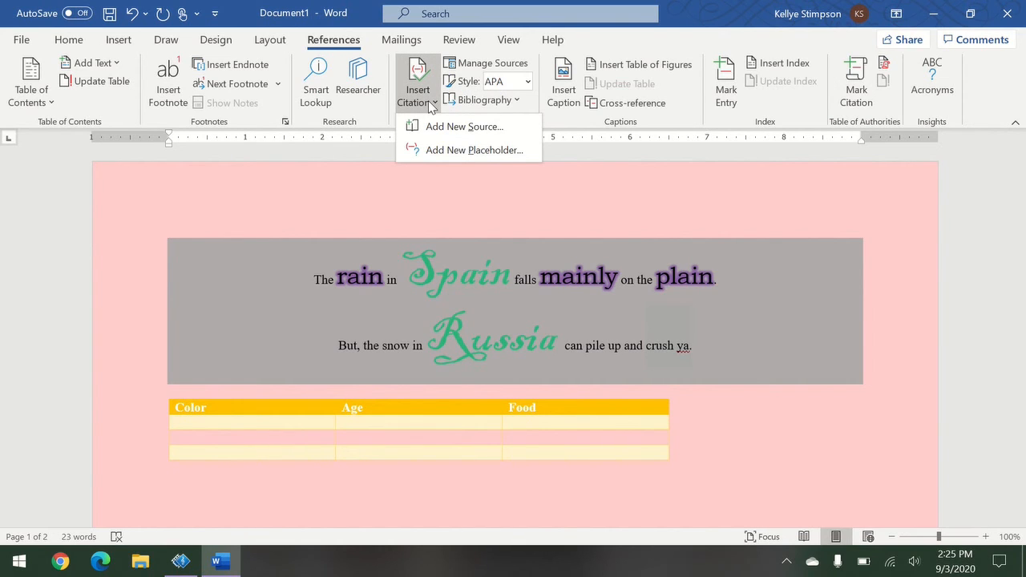
pyautogui.click(528, 83)
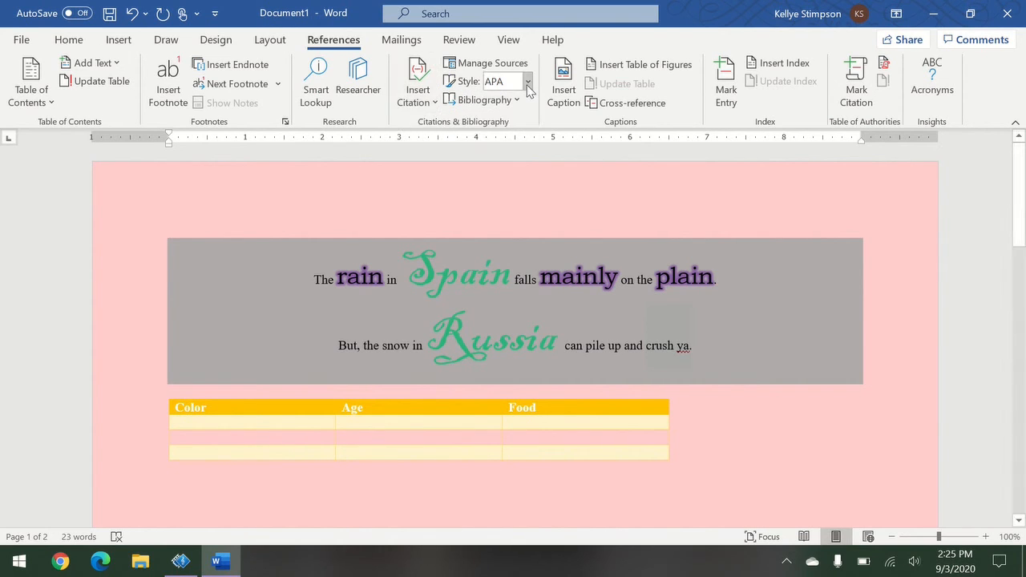
pyautogui.click(527, 85)
pyautogui.click(527, 85)
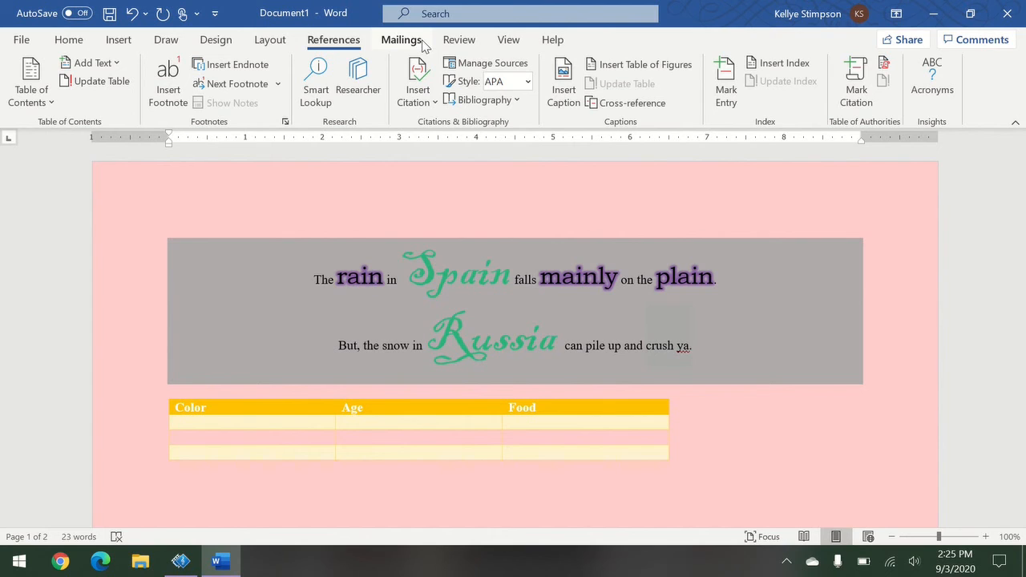
pyautogui.click(462, 44)
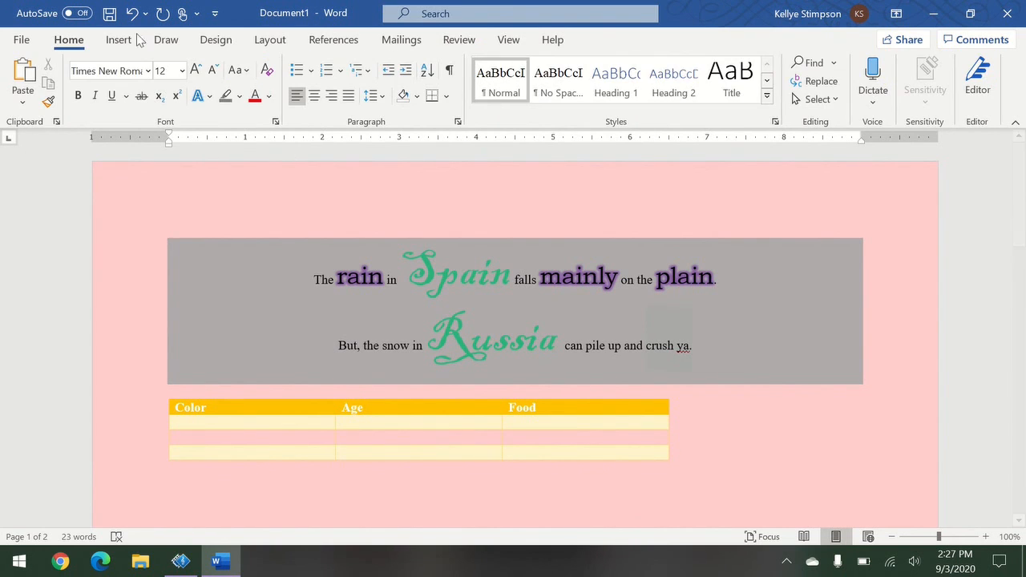
pyautogui.click(21, 41)
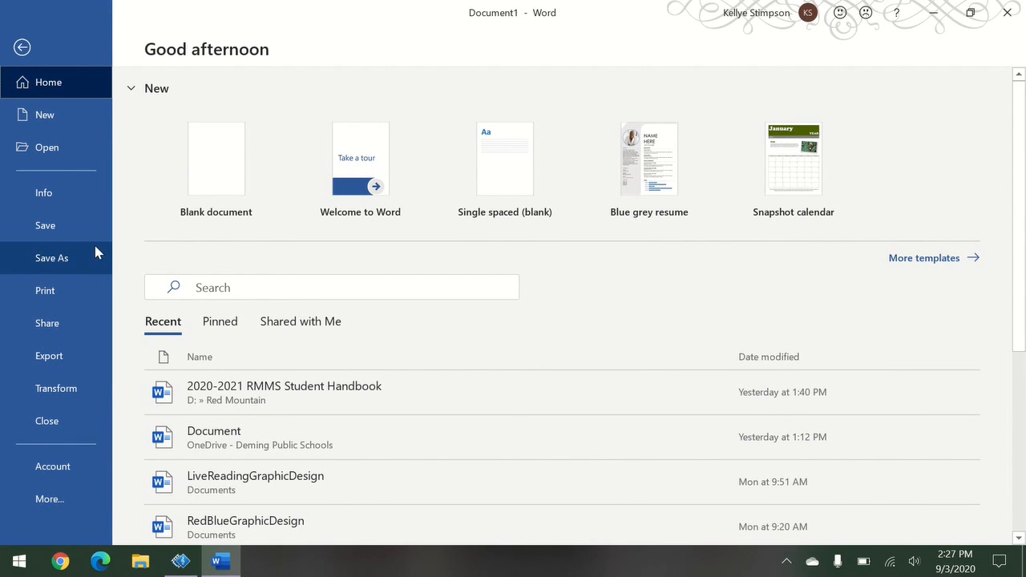
pyautogui.click(21, 49)
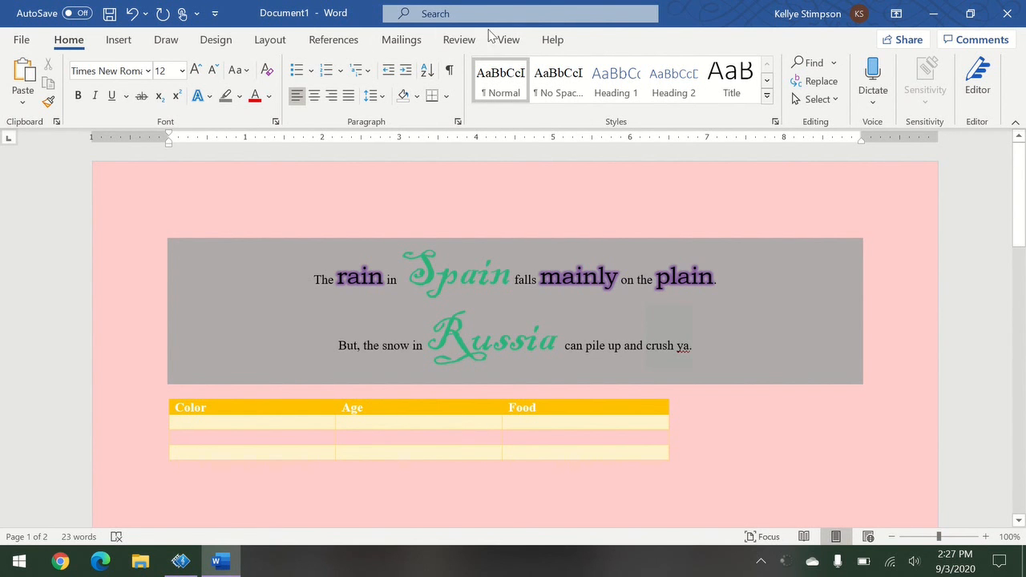
pyautogui.click(551, 40)
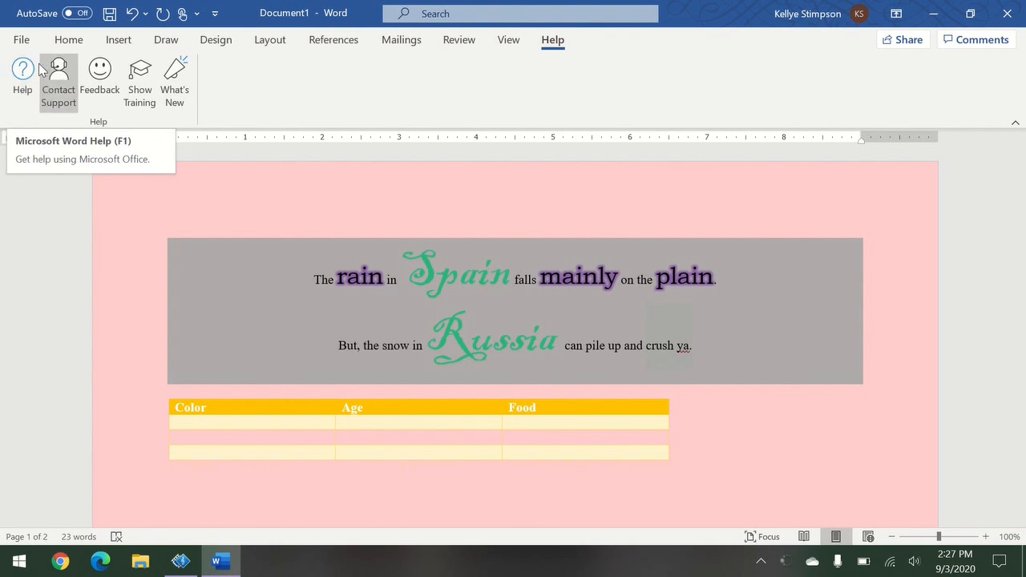
# Open Word's Help pane and scroll its recommended topics and categories, Get started to Mail merge.
pyautogui.click(22, 92)
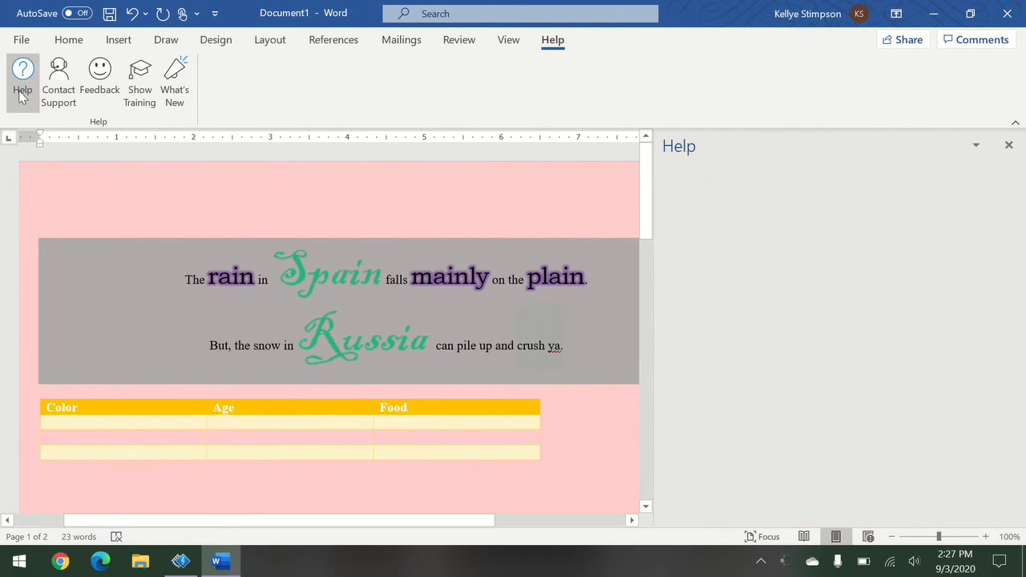
pyautogui.scroll(-1, 921, 323)
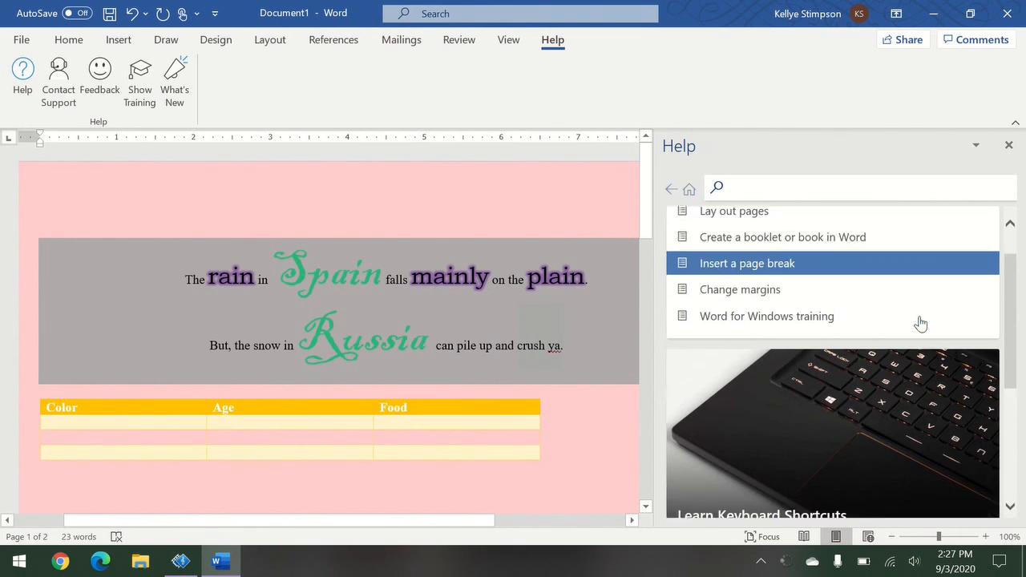
pyautogui.scroll(-2, 919, 323)
pyautogui.scroll(3, 919, 323)
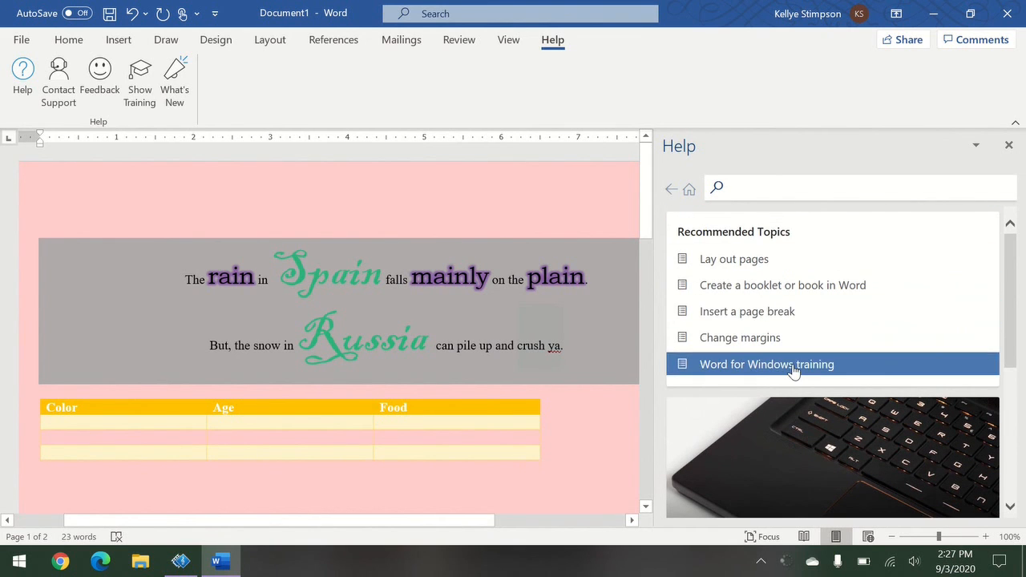
pyautogui.scroll(-5, 922, 381)
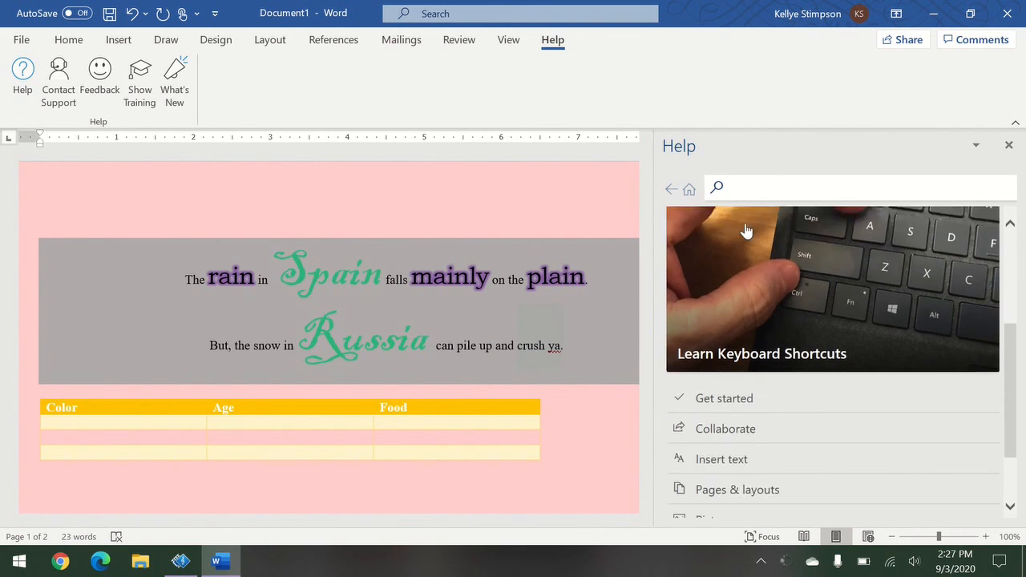
pyautogui.scroll(-1, 864, 403)
pyautogui.scroll(-2, 898, 371)
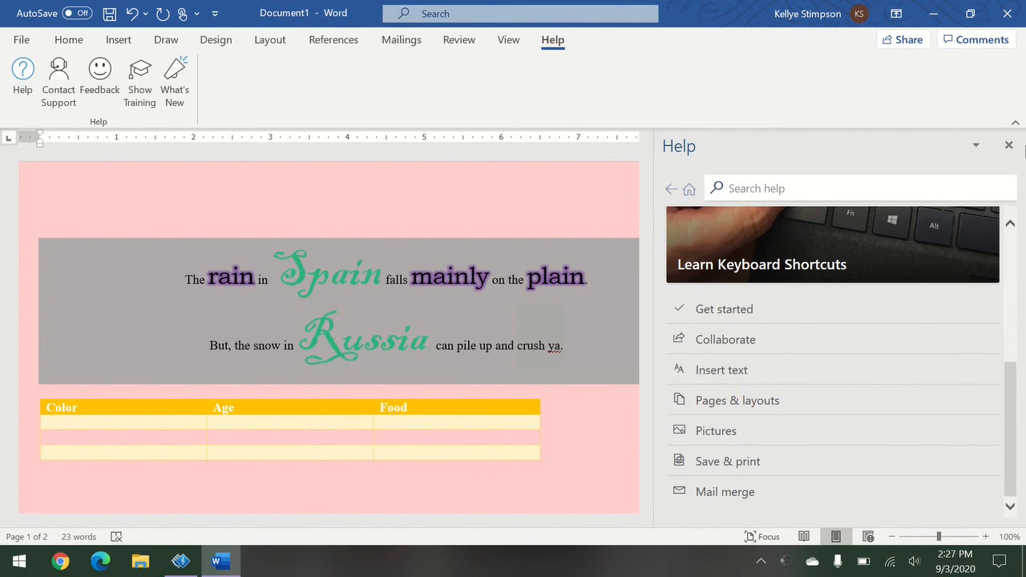
# Close the Help pane, leaving Document1 alone in the window.
pyautogui.click(1009, 146)
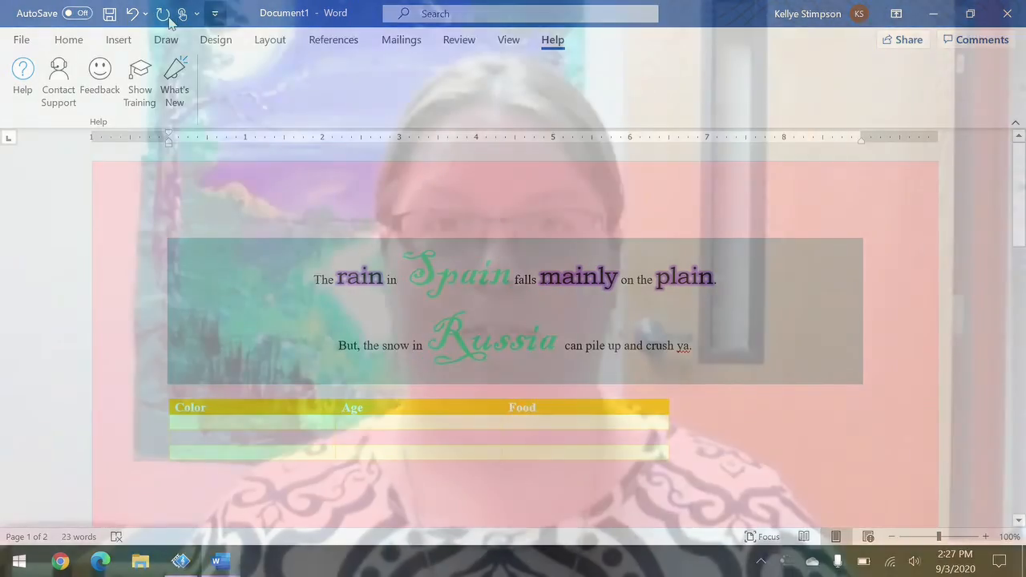